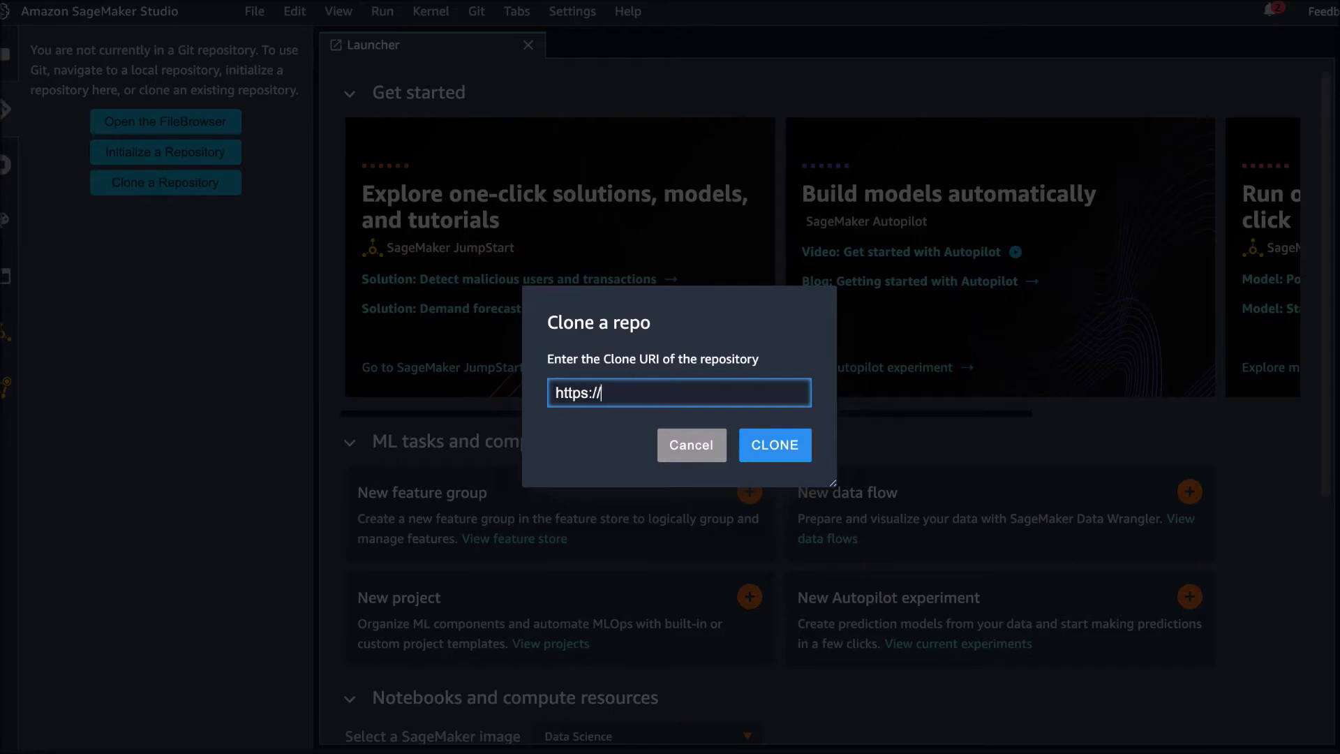
key("BackSpace")
type("ub.com/PacktPublis")
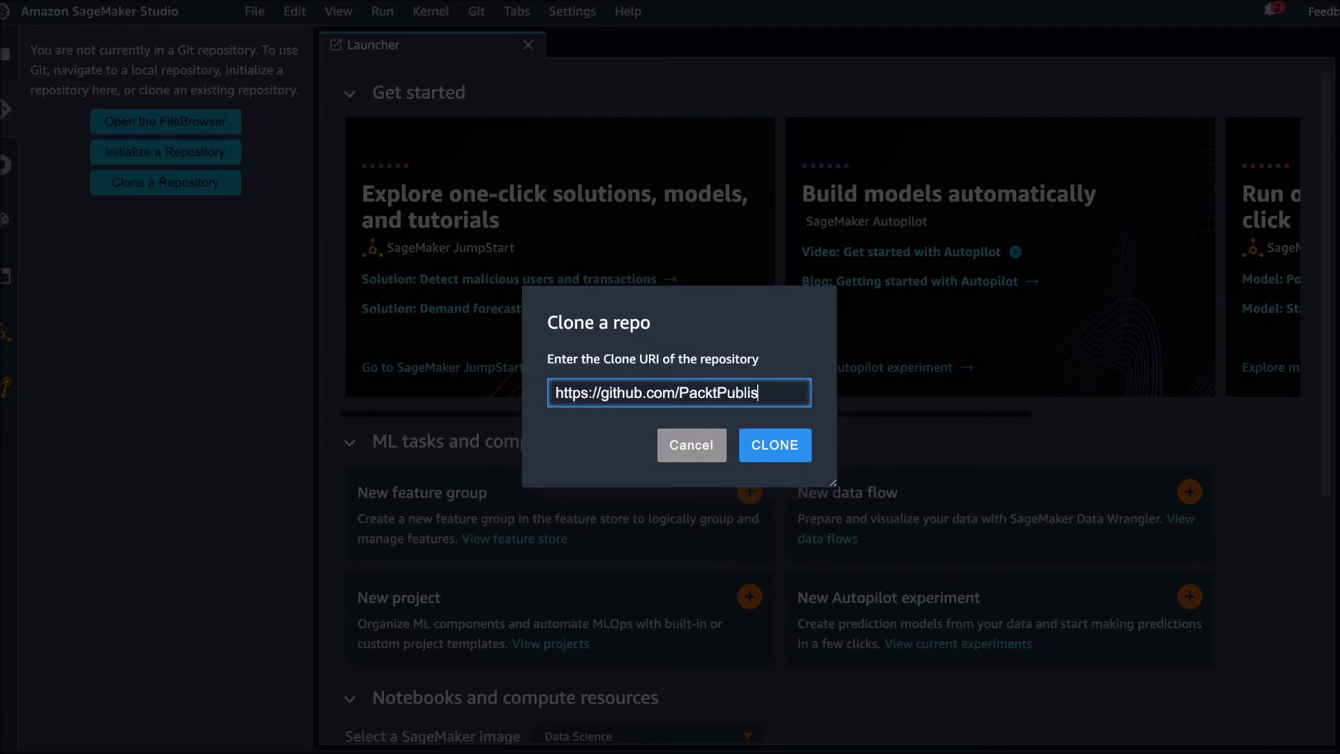
type("hing/Amazon-")
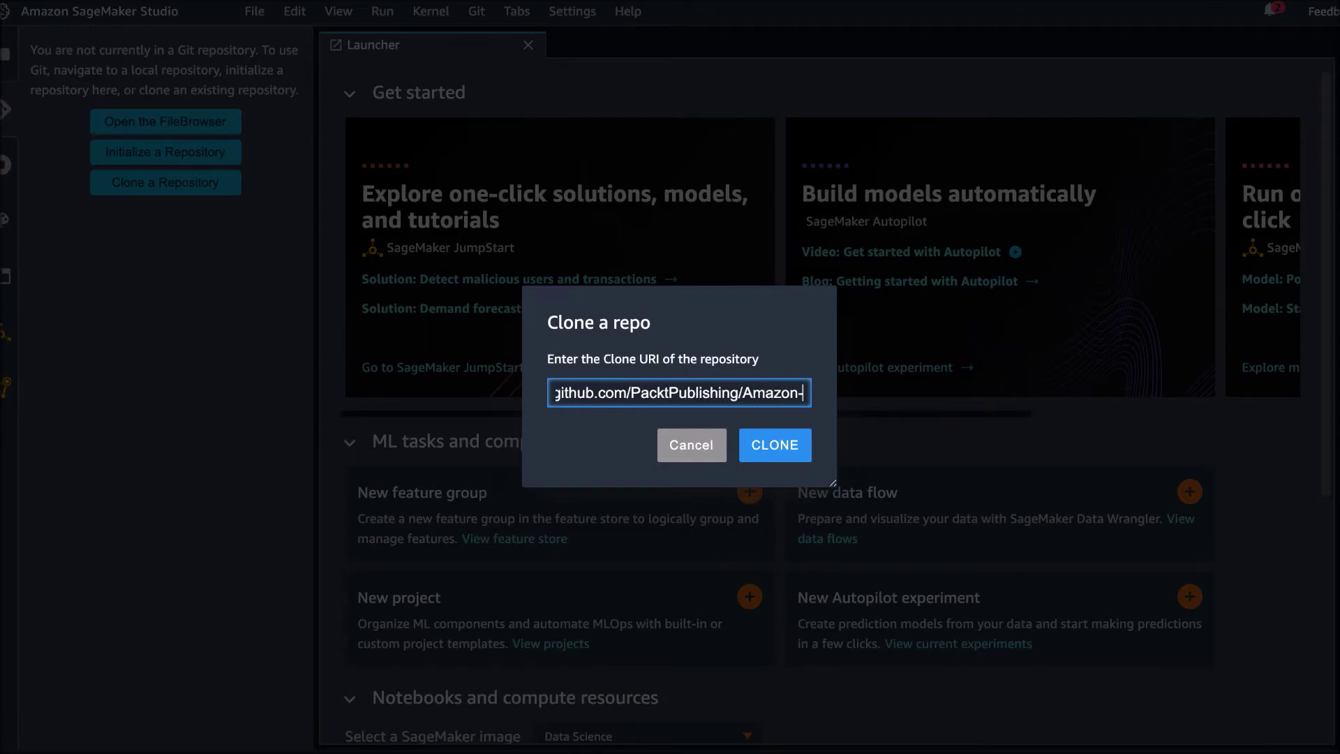
type("SageMaker-")
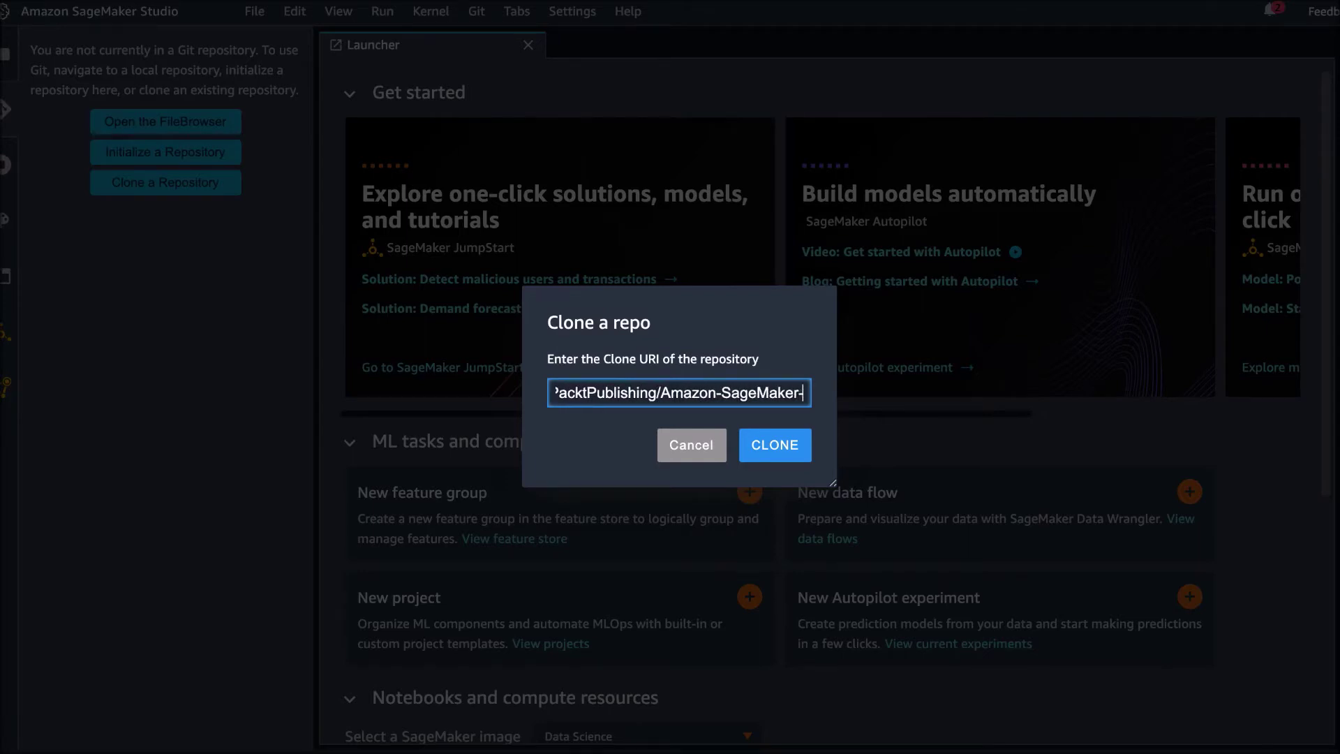
type("Cookbook.git")
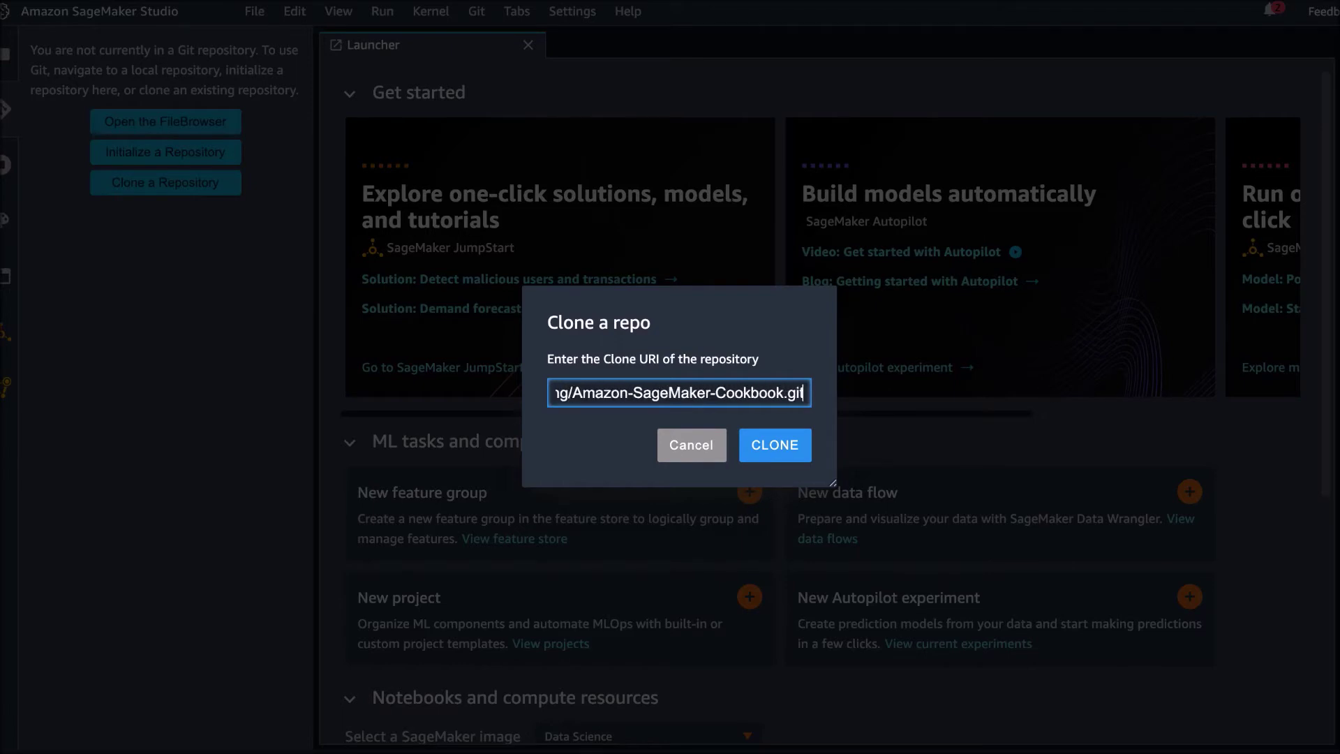
left_click(784, 448)
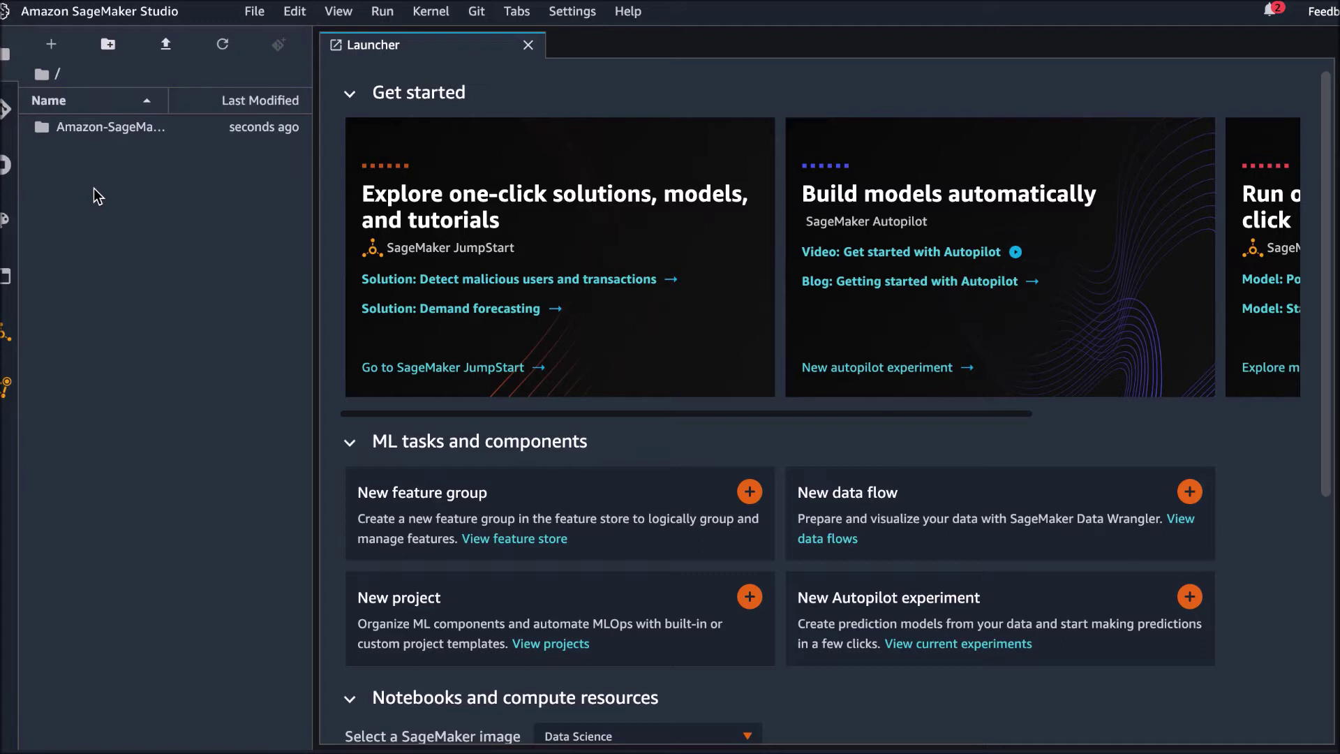
Create a new folder named my-experiment in the root directory beside the cloned repository
right_click(73, 203)
key("Escape")
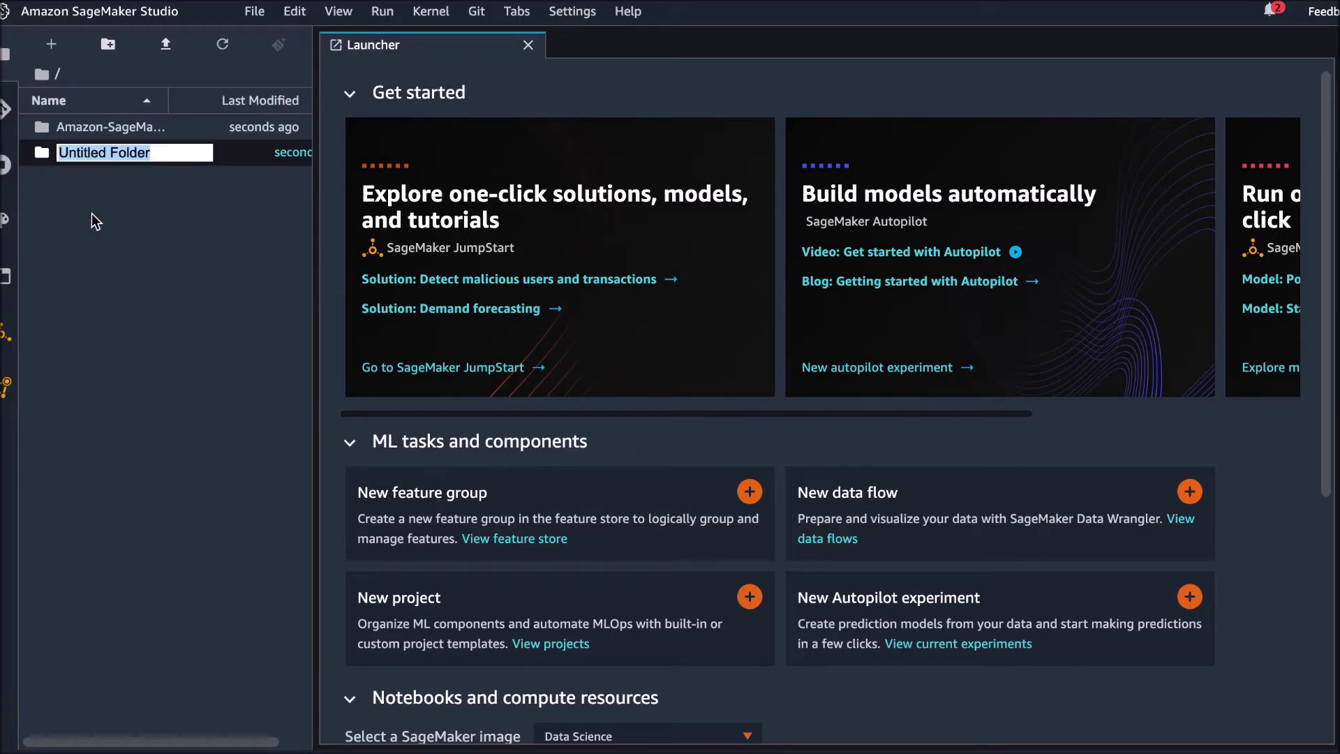
type("my-experiment")
key("Return")
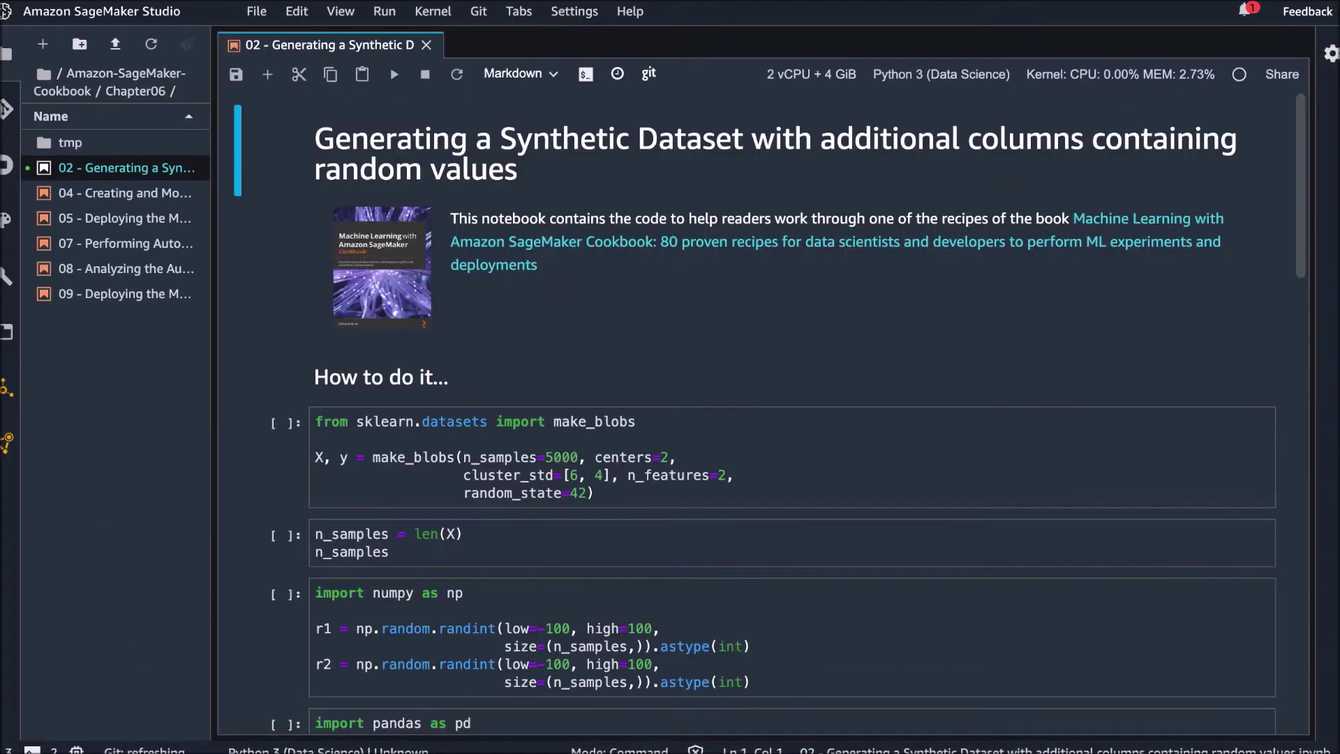
Run the notebook cells that generate the make_blobs dataset, count its samples and create the random arrays r1 and r2
left_click(712, 478)
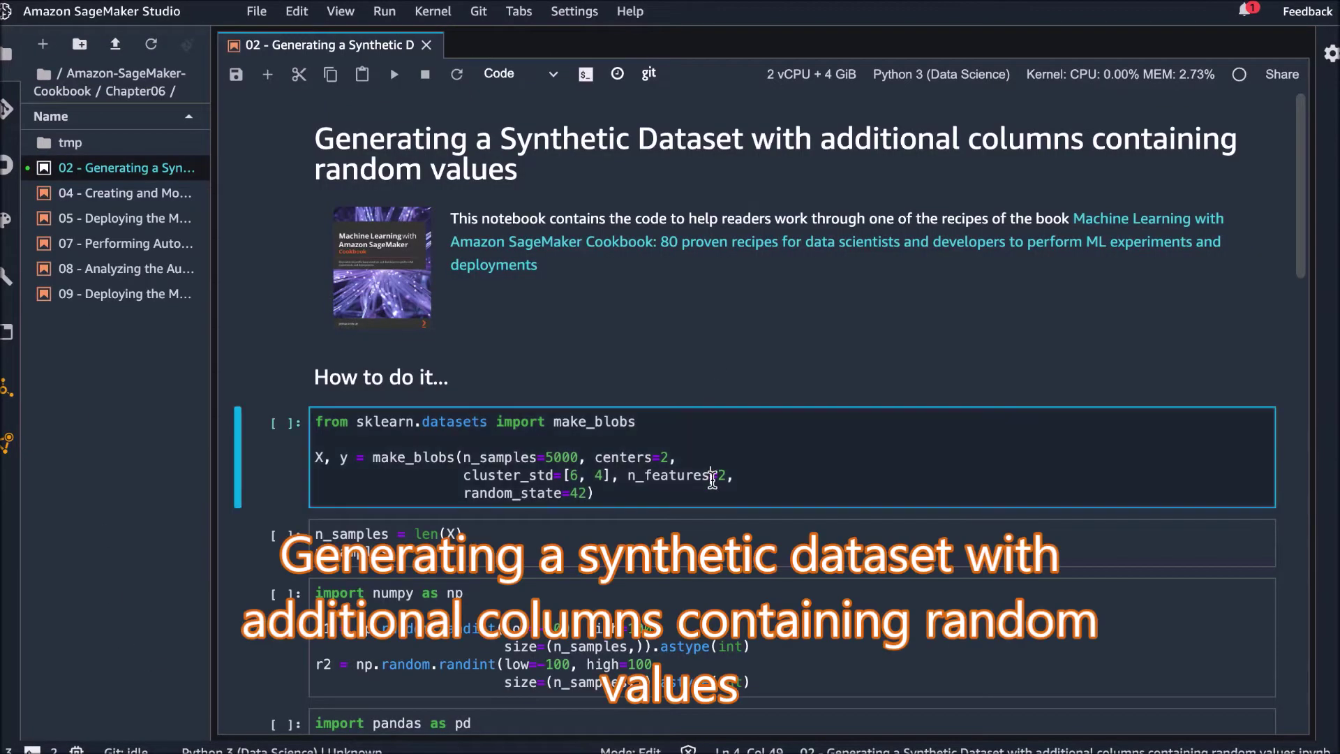
key("shift+Return")
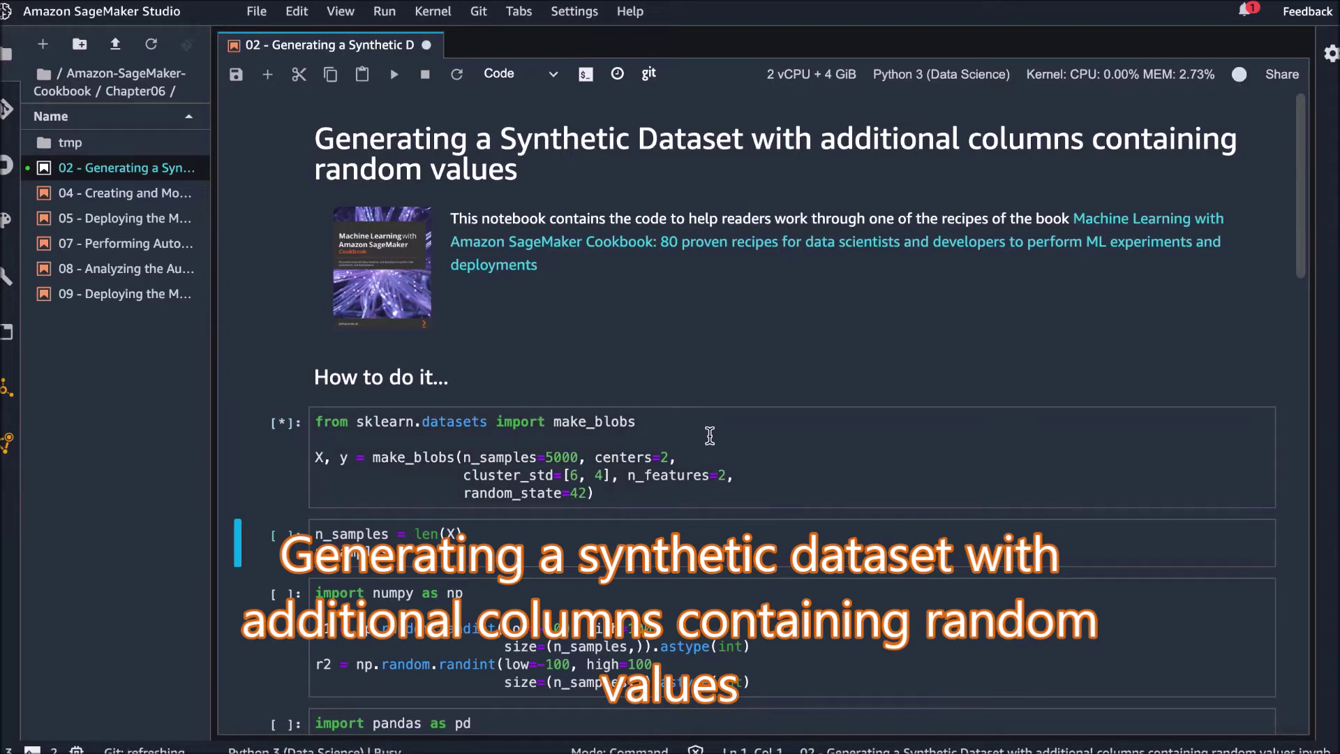
scroll(710, 435, "down", 2)
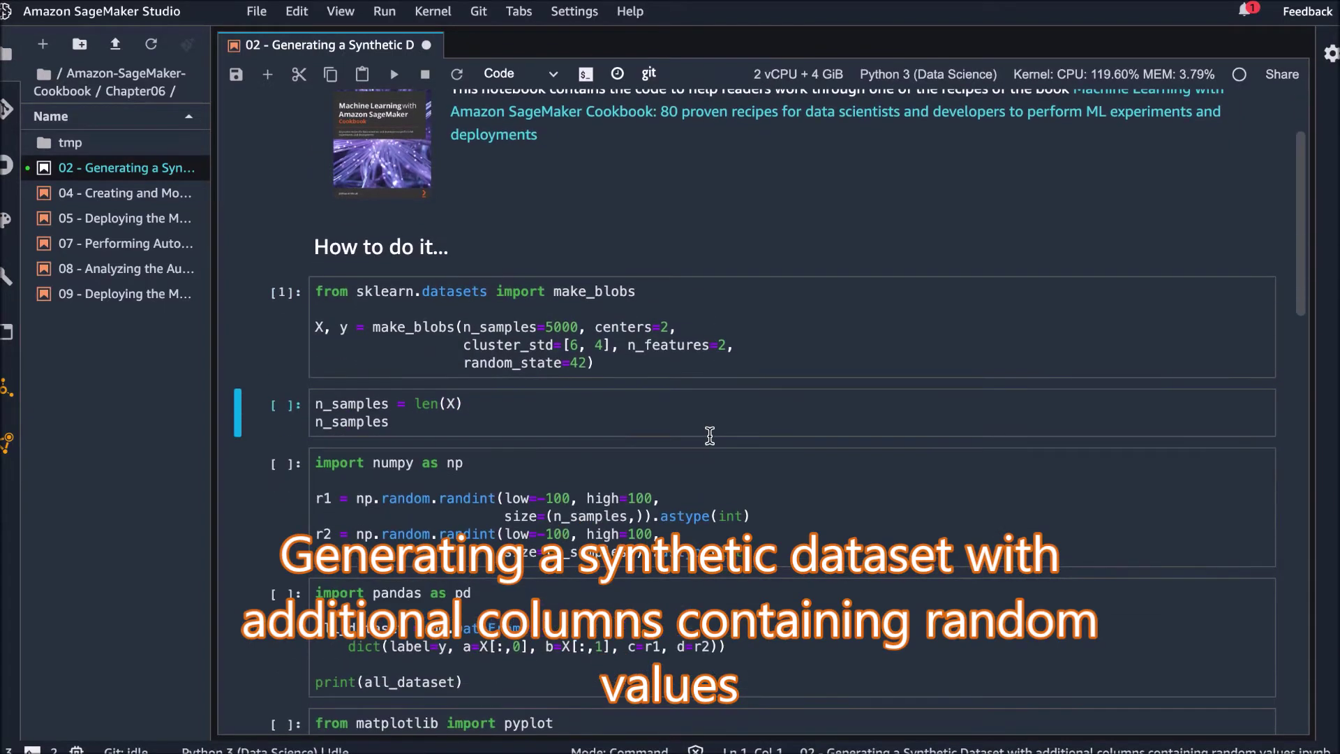
key("shift+Return")
scroll(710, 436, "down", 2)
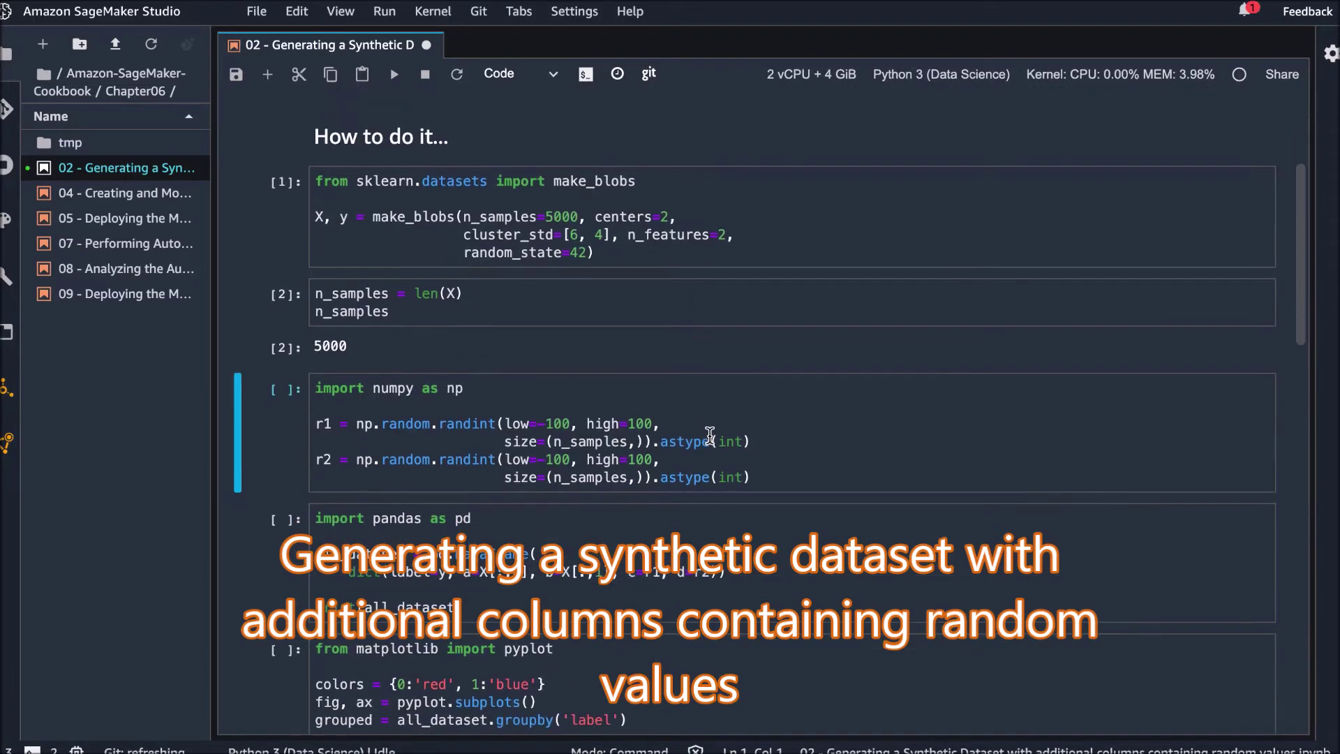
key("shift+Return")
Run the cells that build and print the all_dataset DataFrame and draw its scatter plot grouped by label
scroll(698, 404, "down", 2)
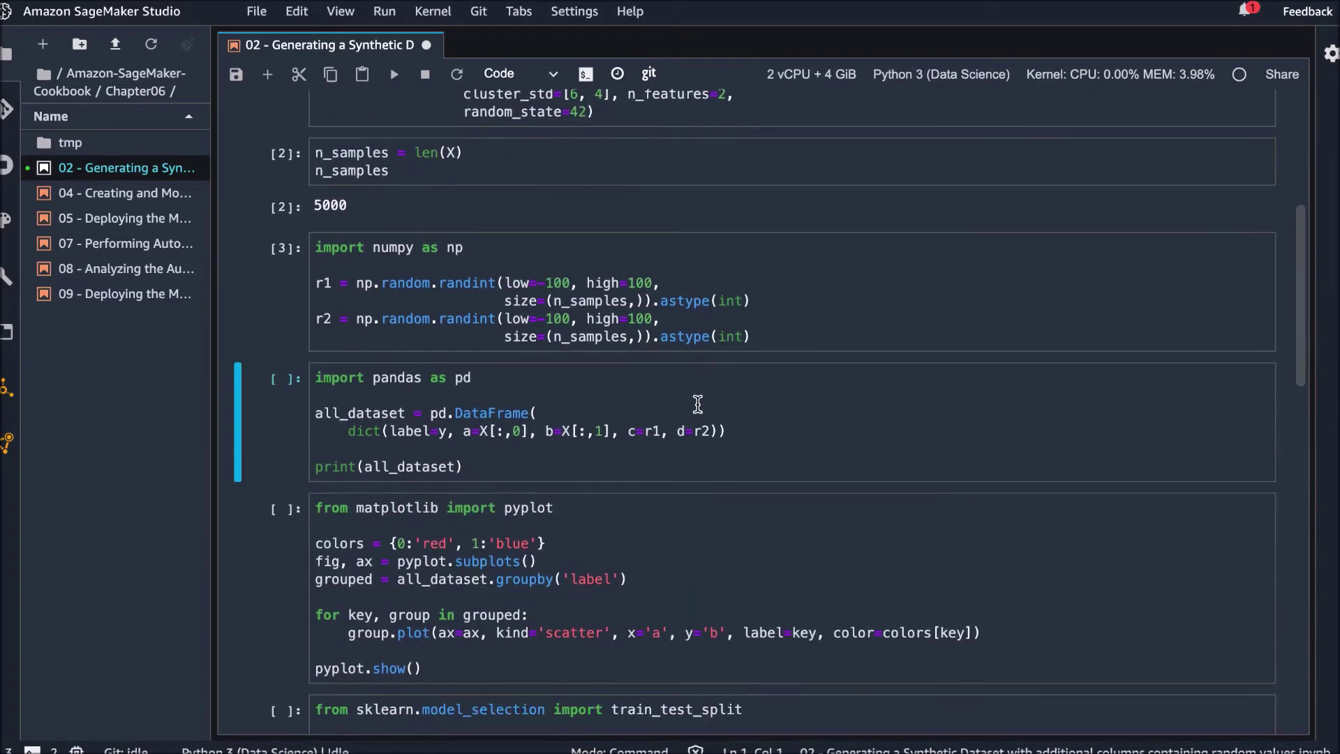
key("shift+Return")
scroll(663, 391, "down", 3)
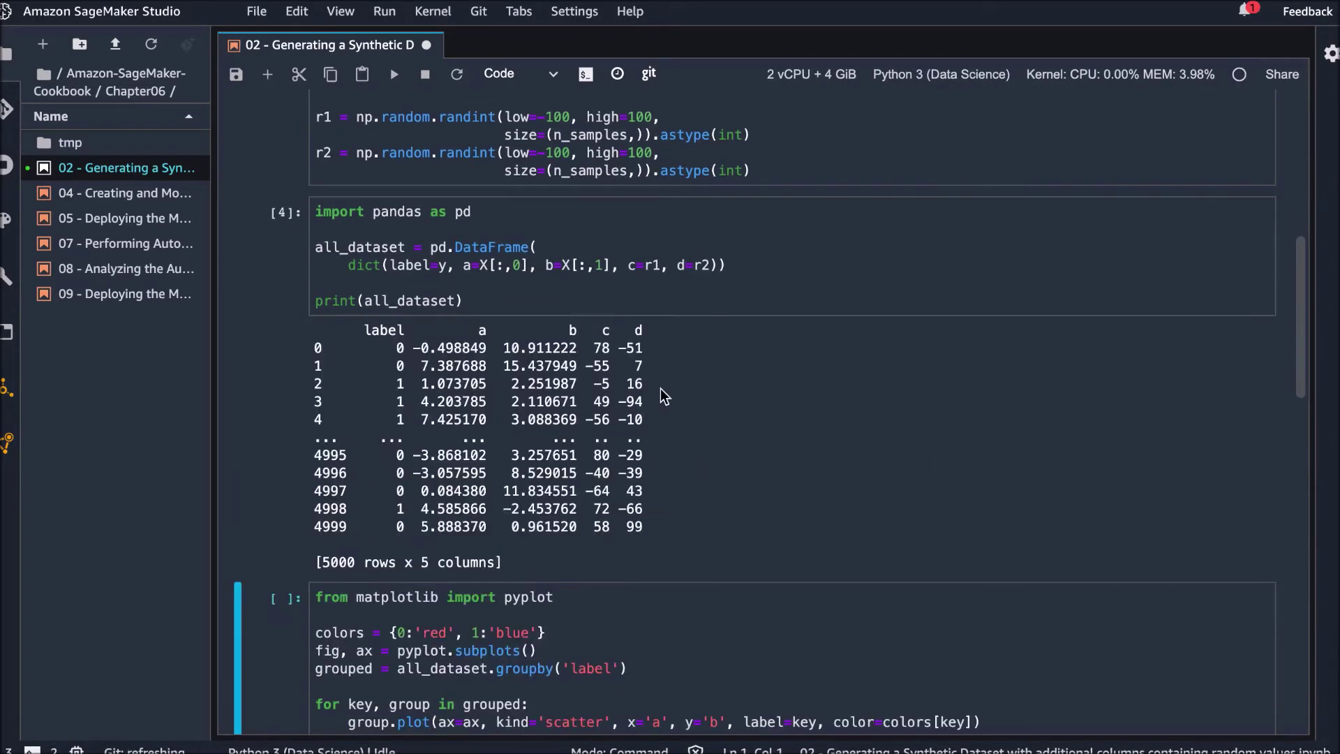
scroll(662, 391, "down", 3)
key("shift+Return")
Run the cells that split the dataset into training, validation and test sets and create the tmp directory
scroll(661, 389, "down", 4)
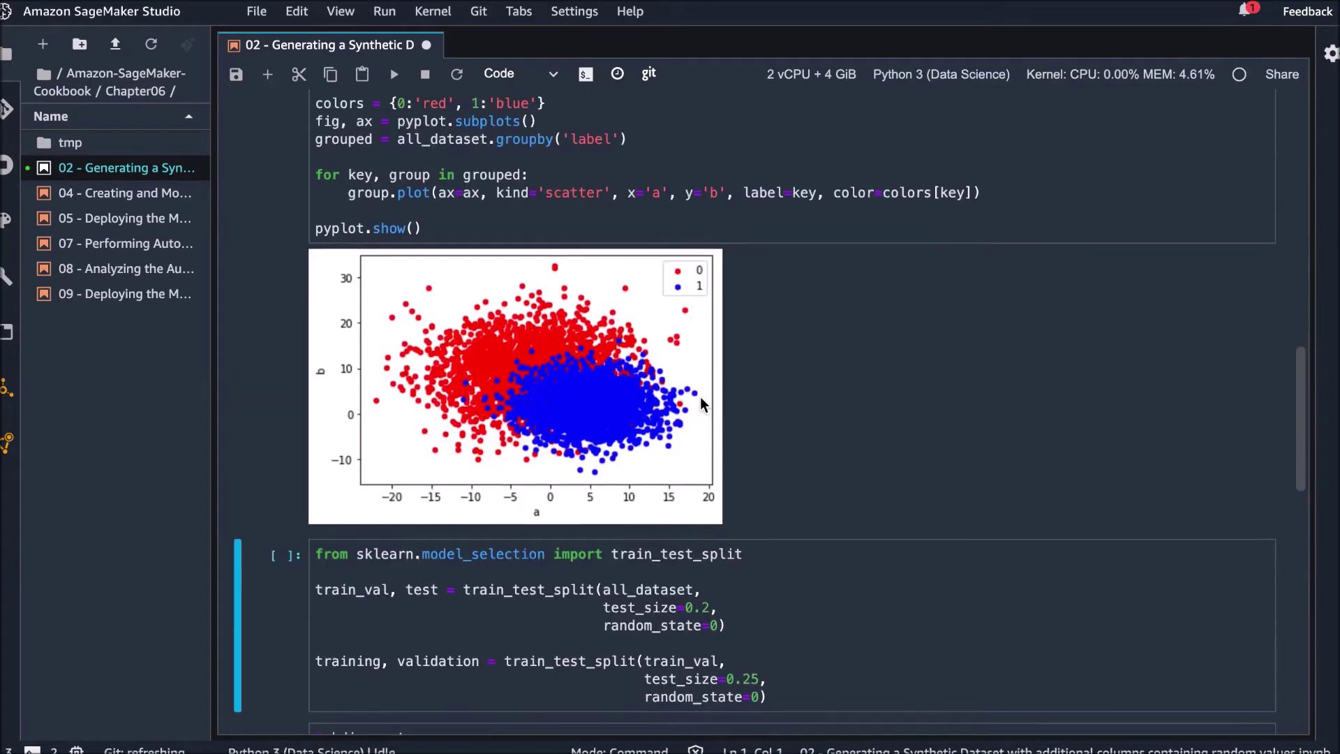
scroll(702, 404, "down", 3)
key("shift+Return")
key("ctrl+Return")
scroll(698, 419, "down", 2)
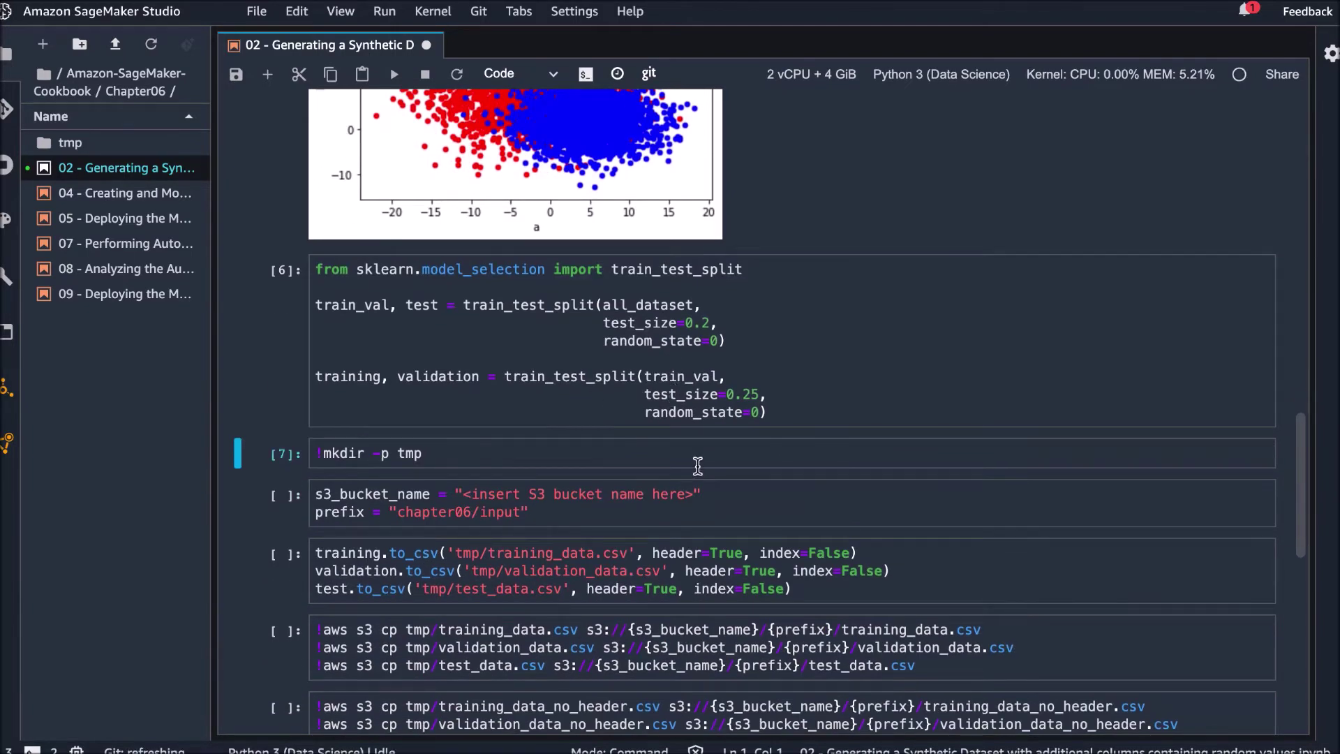
Set s3_bucket_name to "sagemaker-cookbook-bucket" in place of the placeholder and run that cell
scroll(698, 466, "down", 1)
left_click(463, 414)
left_click_drag(463, 414, 694, 415)
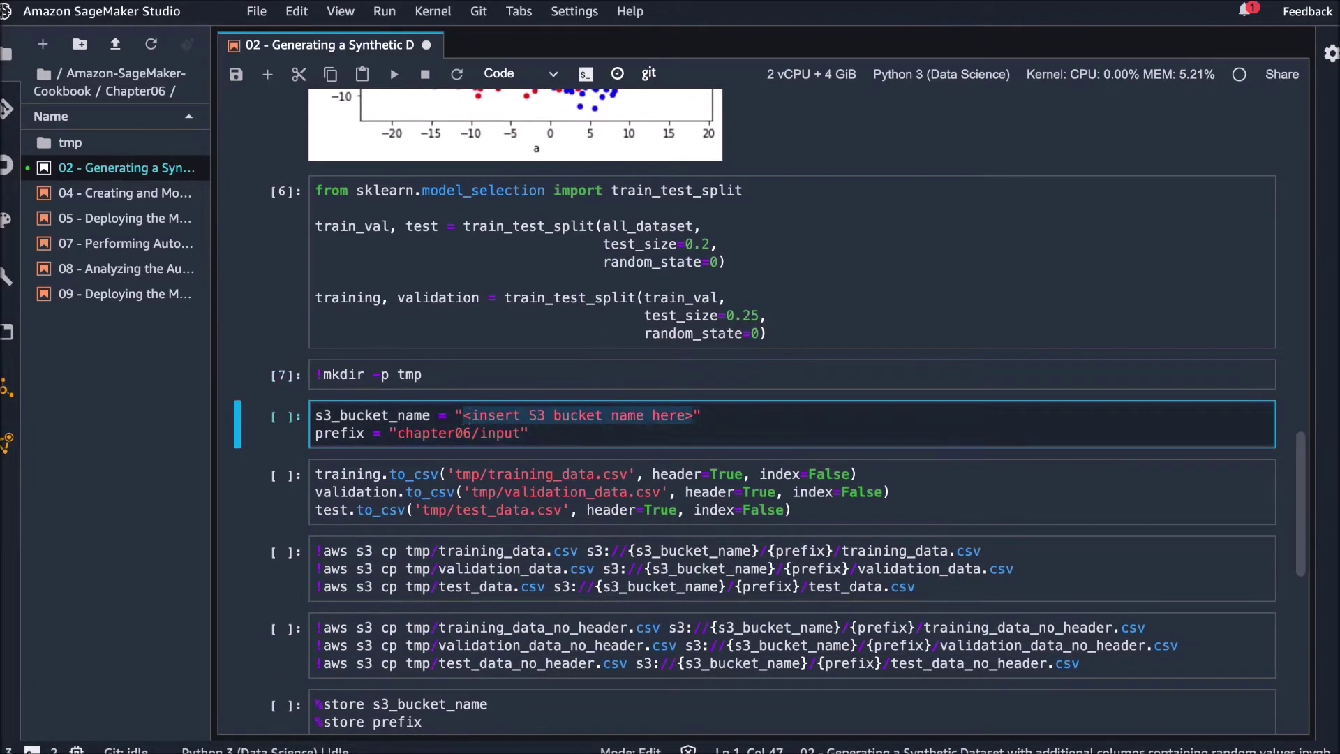
type("sagemaker-cookbook-bucket")
scroll(510, 406, "down", 1)
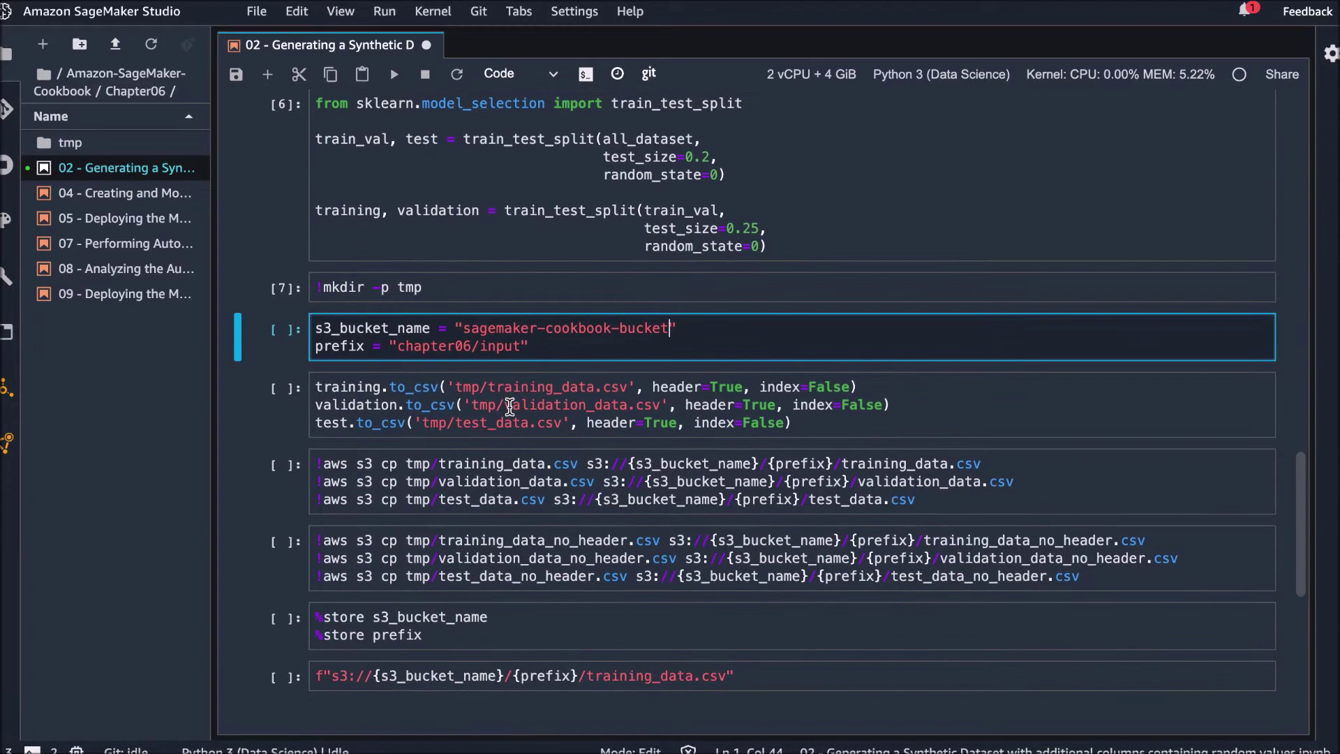
key("ctrl+Return")
Run the cells that export the training, validation and test sets as CSV files with headers and copy them to S3
left_click(560, 413)
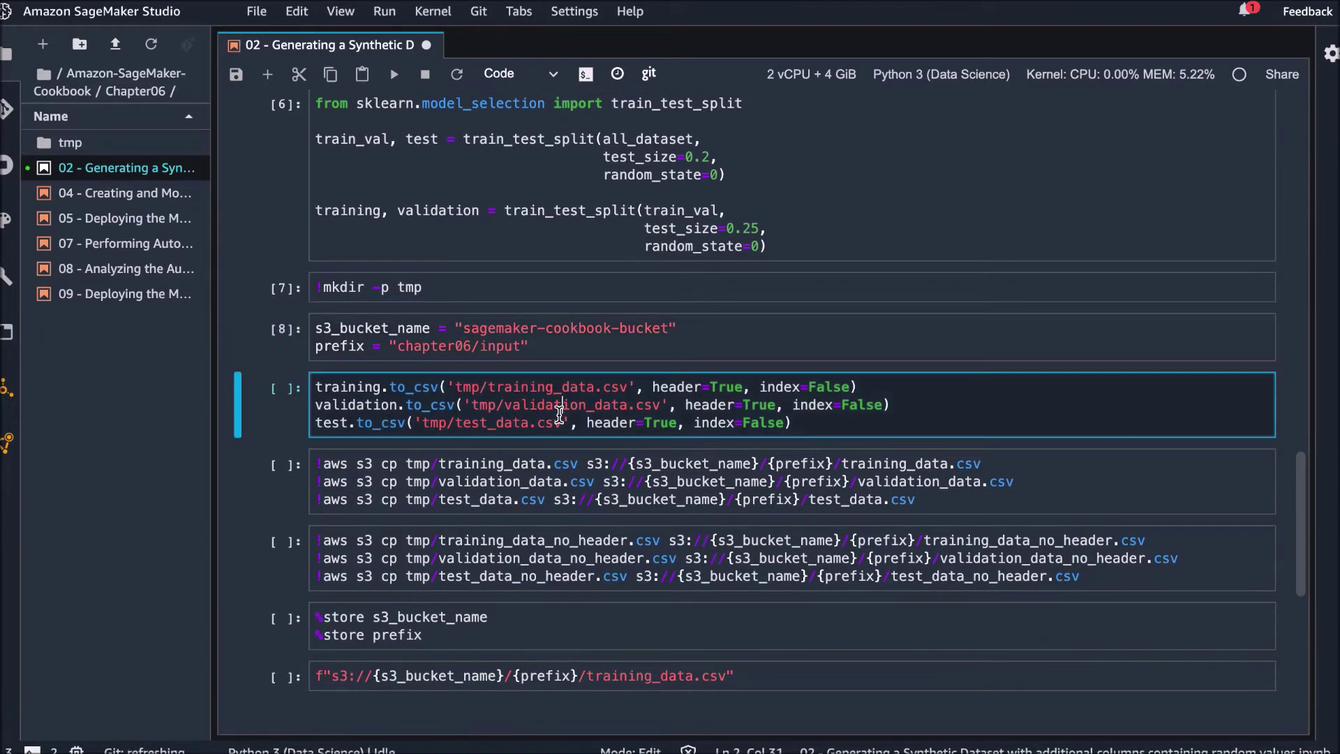
key("ctrl+Return")
scroll(559, 412, "down", 1)
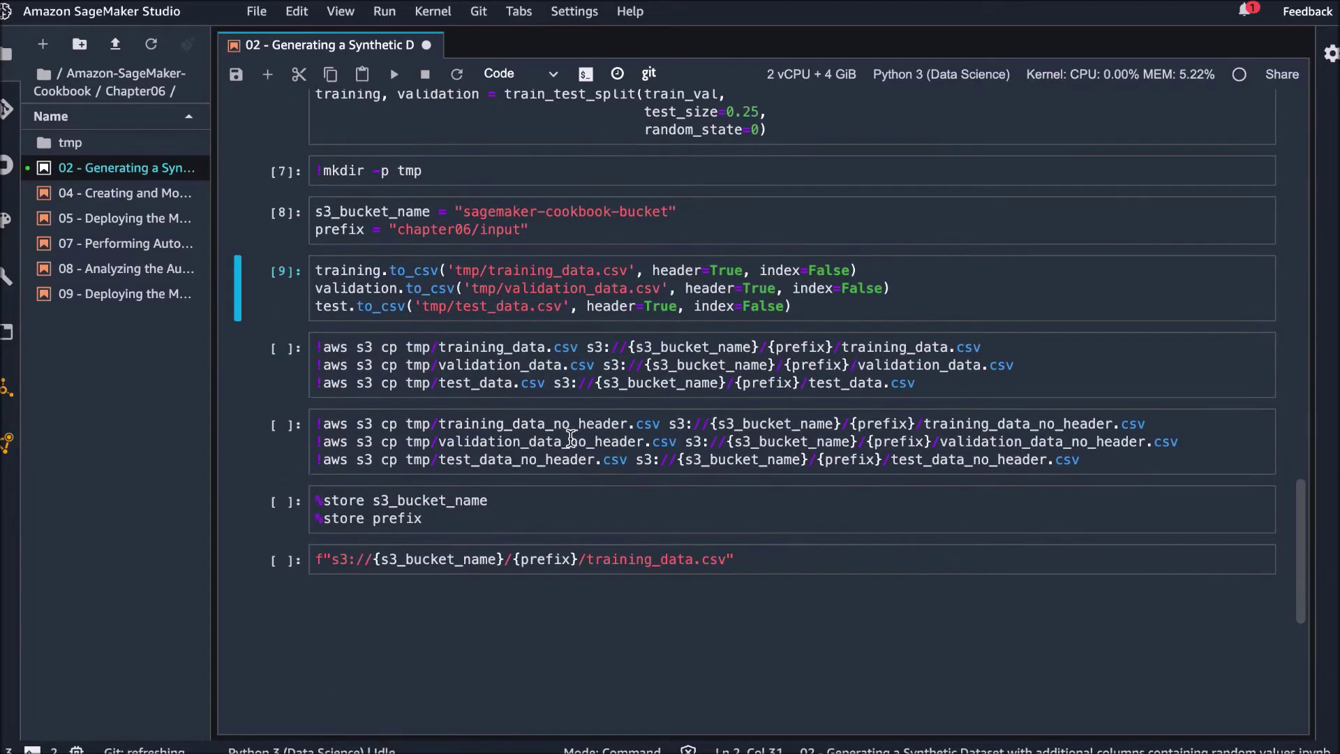
left_click(556, 390)
key("ctrl+Return")
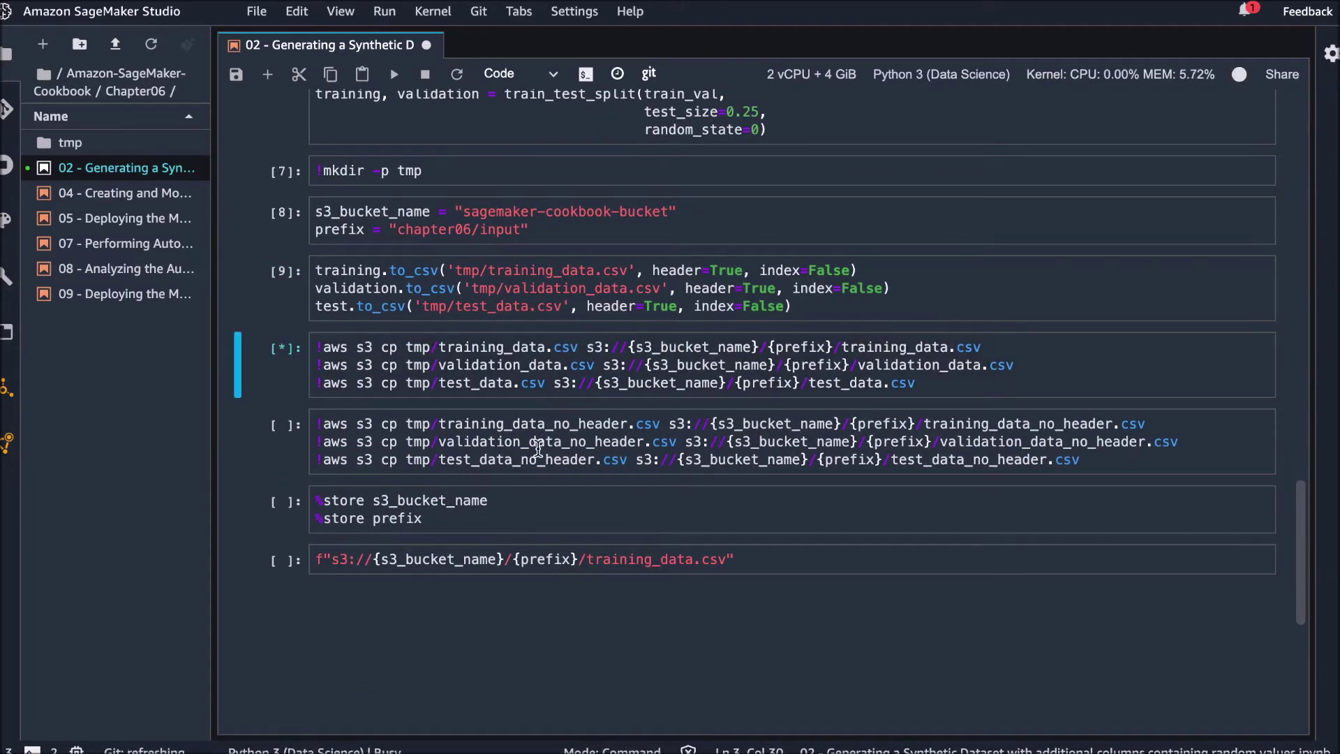
Run the cell that copies the three no_header CSV files to the S3 bucket
scroll(538, 426, "down", 1)
left_click(538, 404)
key("ctrl+Return")
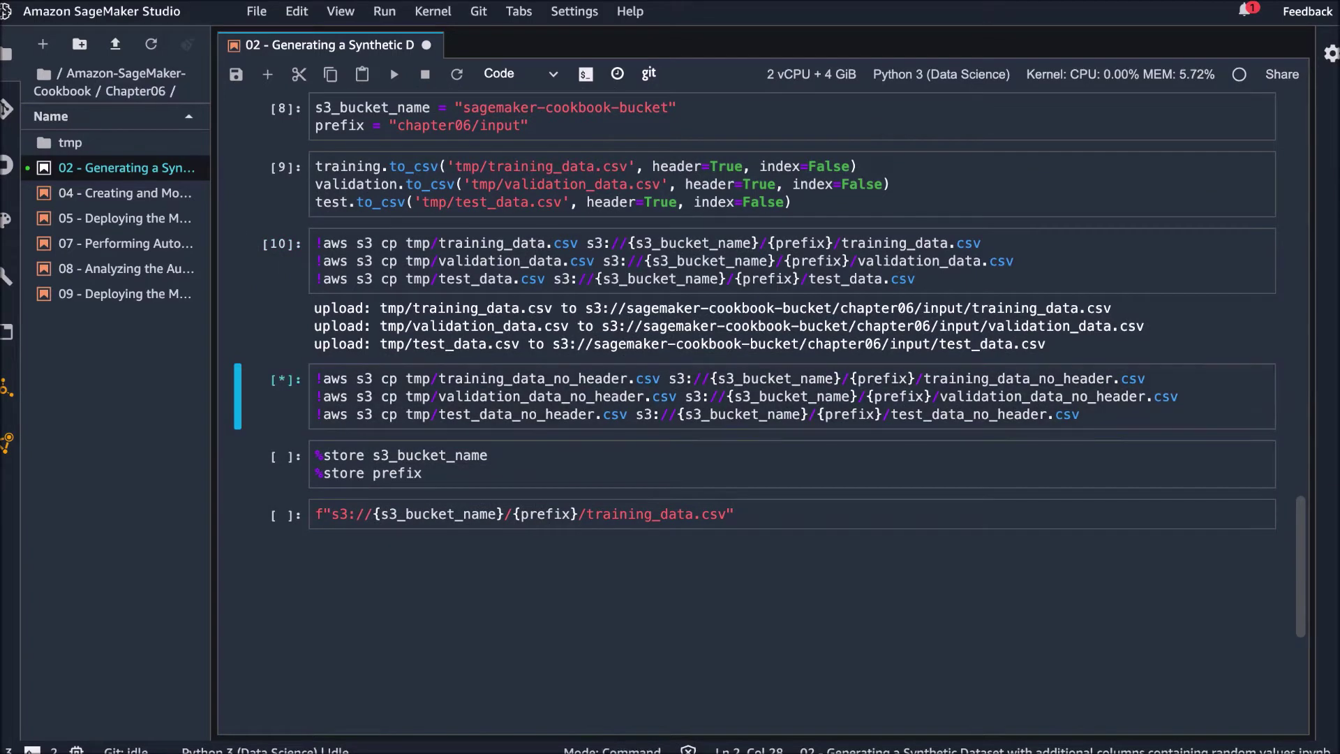
Run the cells that store the s3_bucket_name and prefix variables and output the S3 path of training_data.csv
left_click(504, 494)
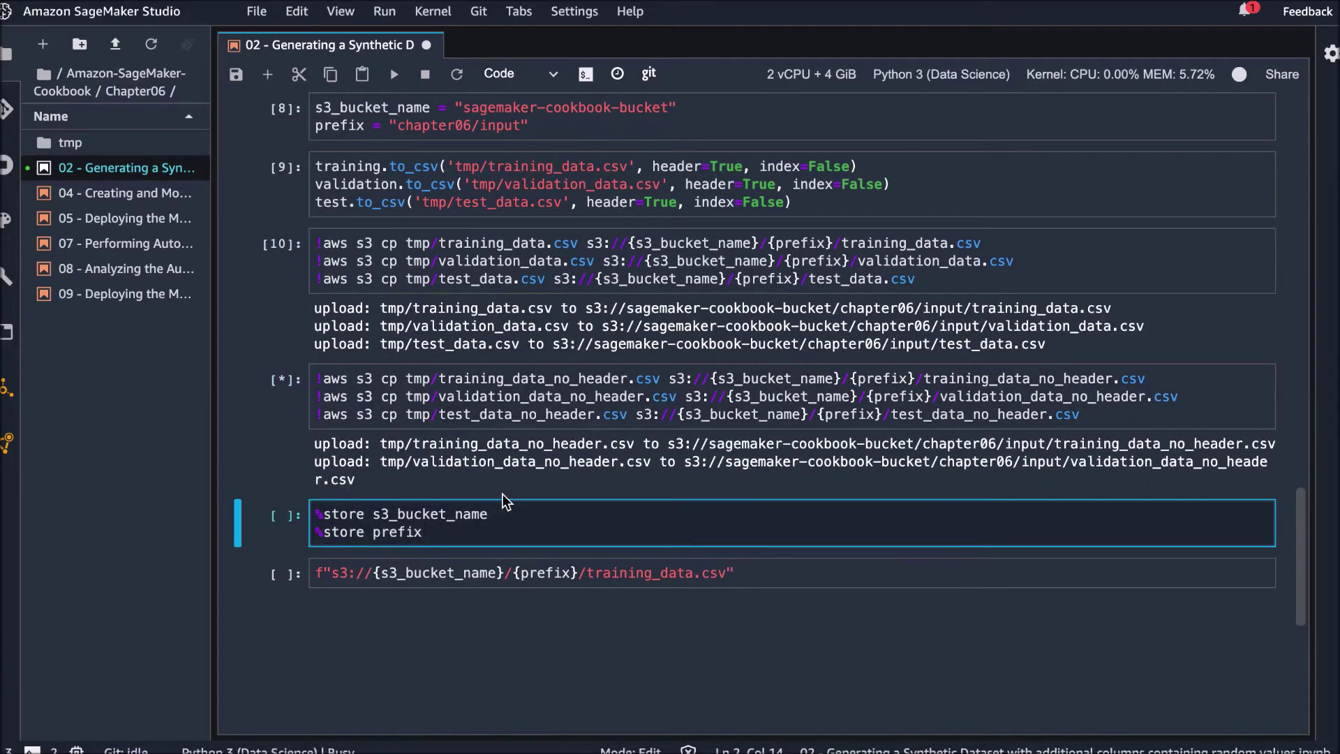
key("ctrl+Return")
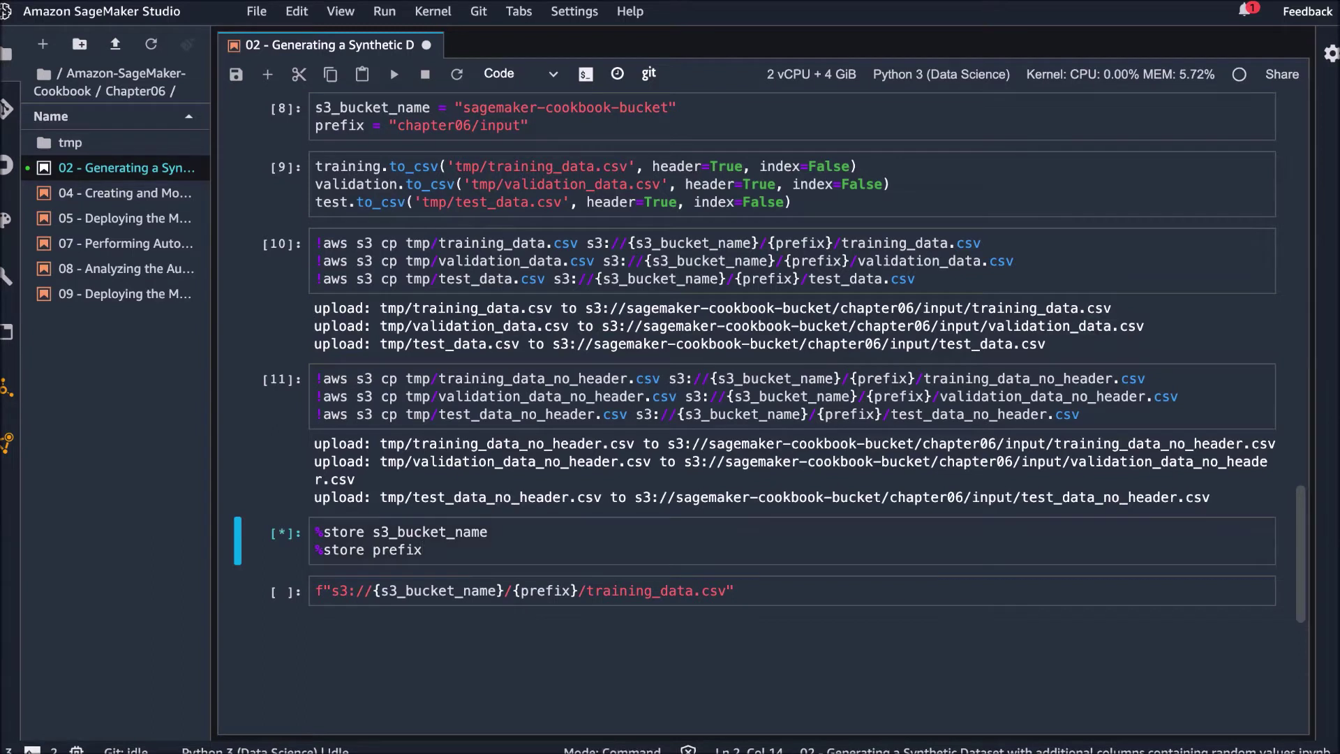
left_click(497, 630)
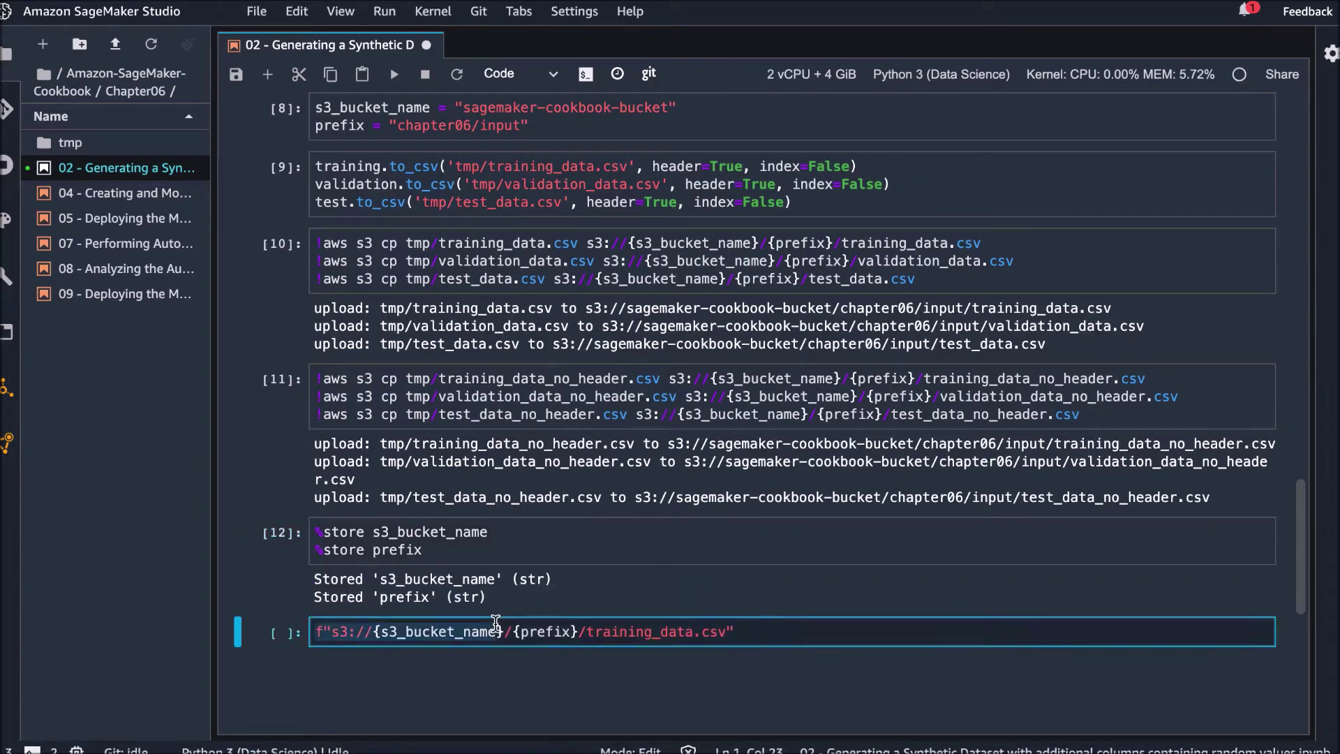
key("ctrl+Return")
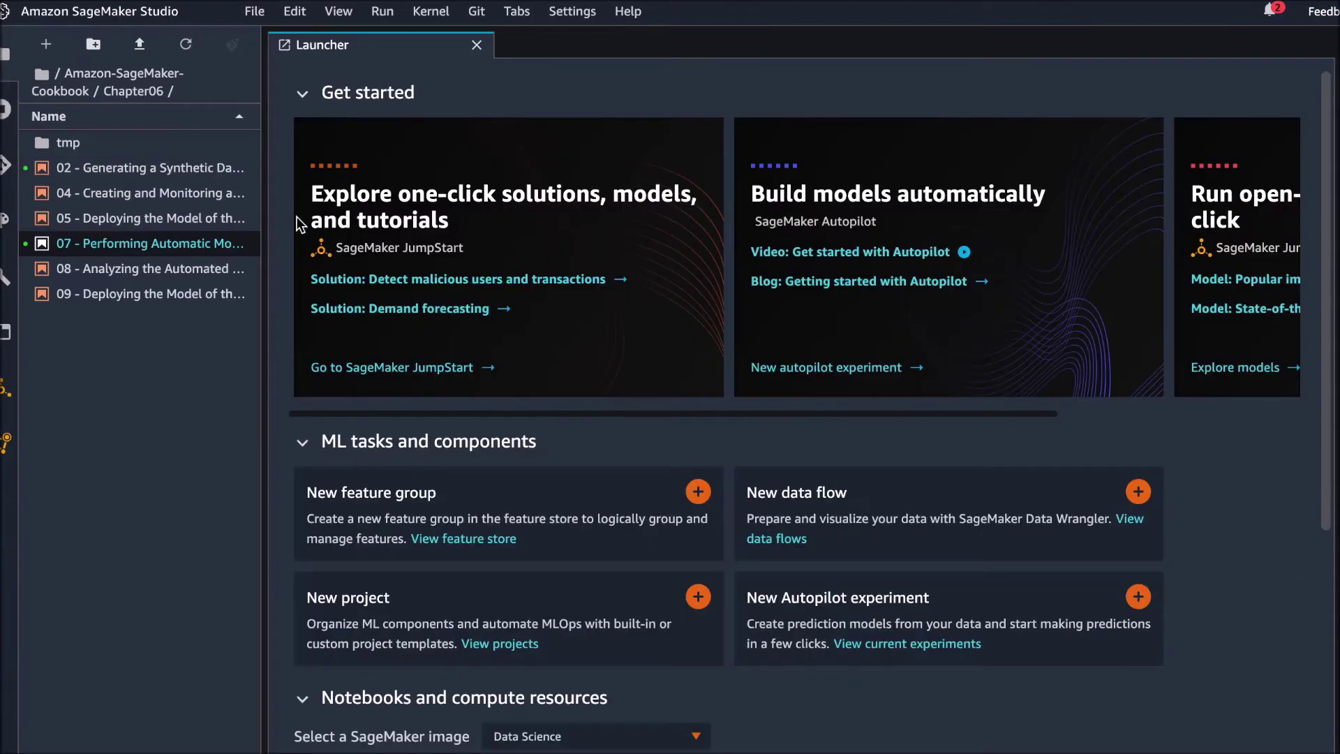
Start a new Autopilot experiment and name it sagemaker-autopilot-demo
left_click(257, 13)
mouse_move(313, 40)
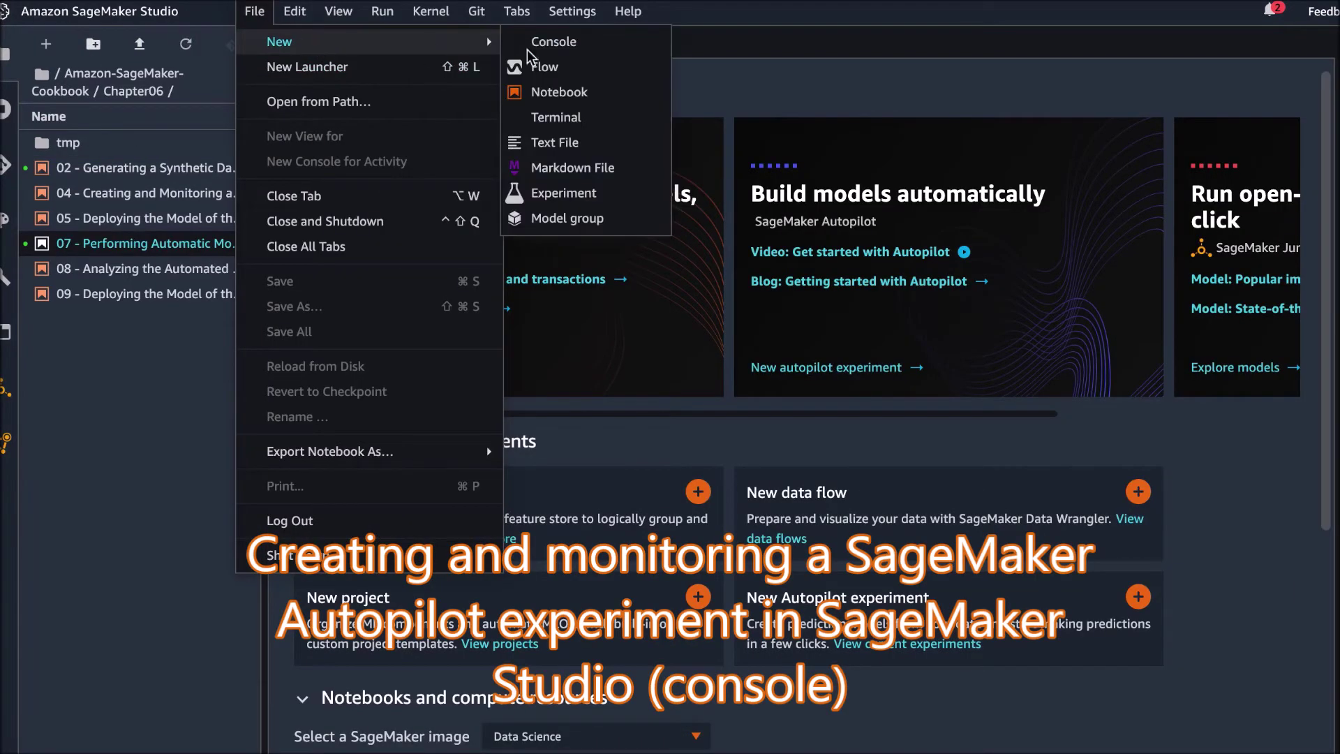
left_click(551, 199)
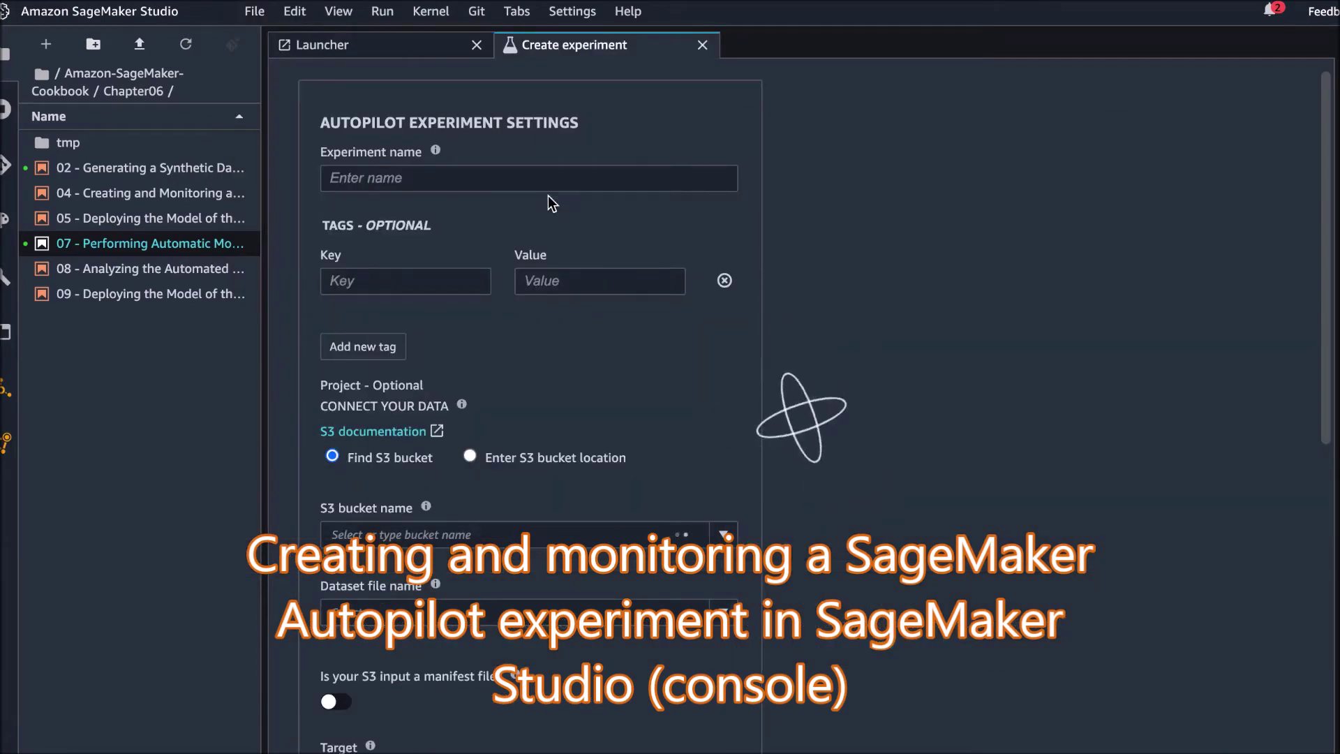
left_click(508, 177)
type("sa")
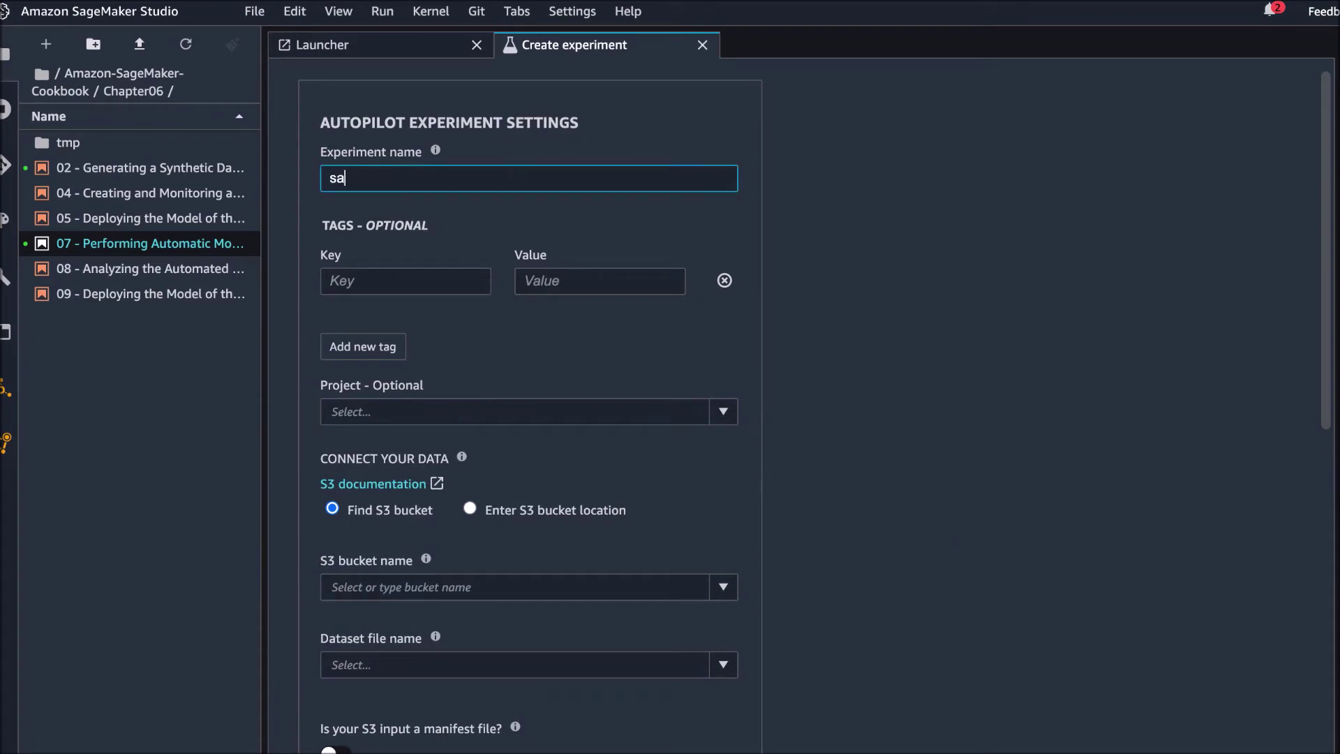
type("gemaker-autopilot-demo")
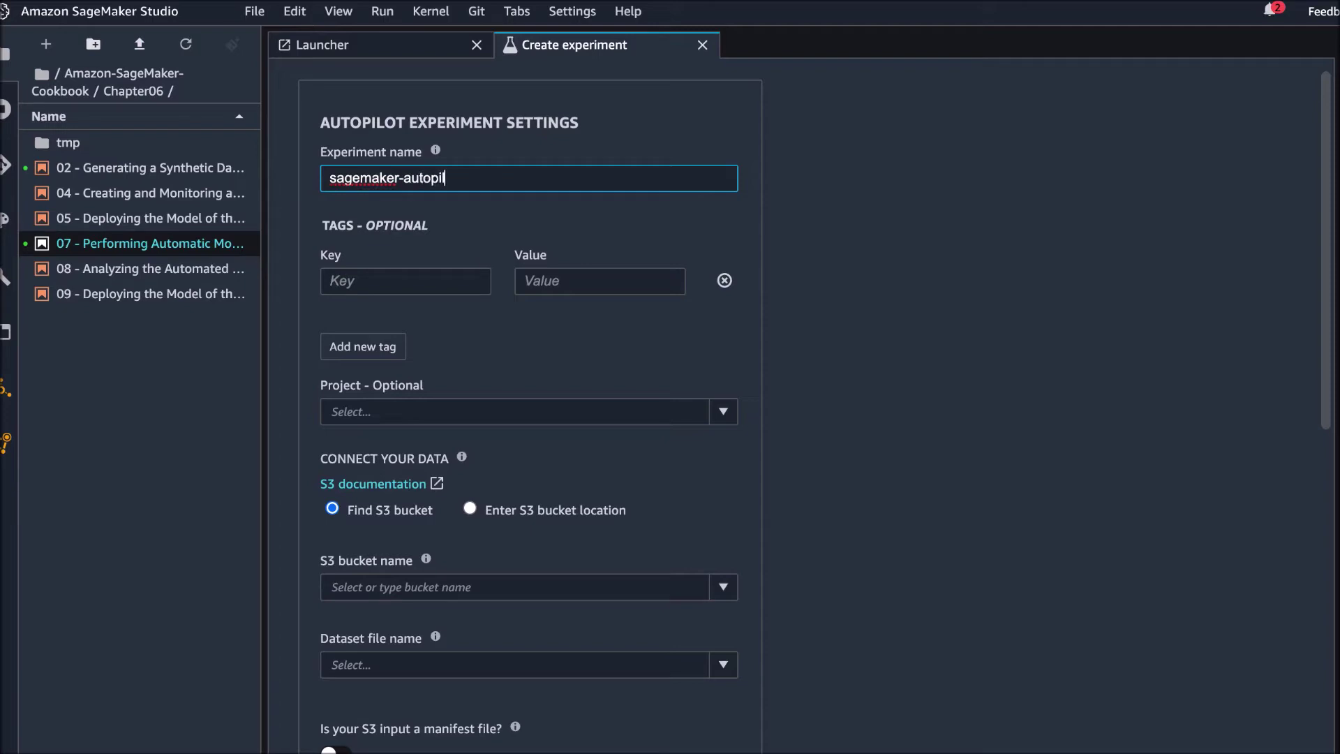
Choose to enter the input S3 bucket location directly and set its address to s3://sagemaker-cookbook-bucket/chapter06/input/training_data.csv
scroll(503, 266, "down", 3)
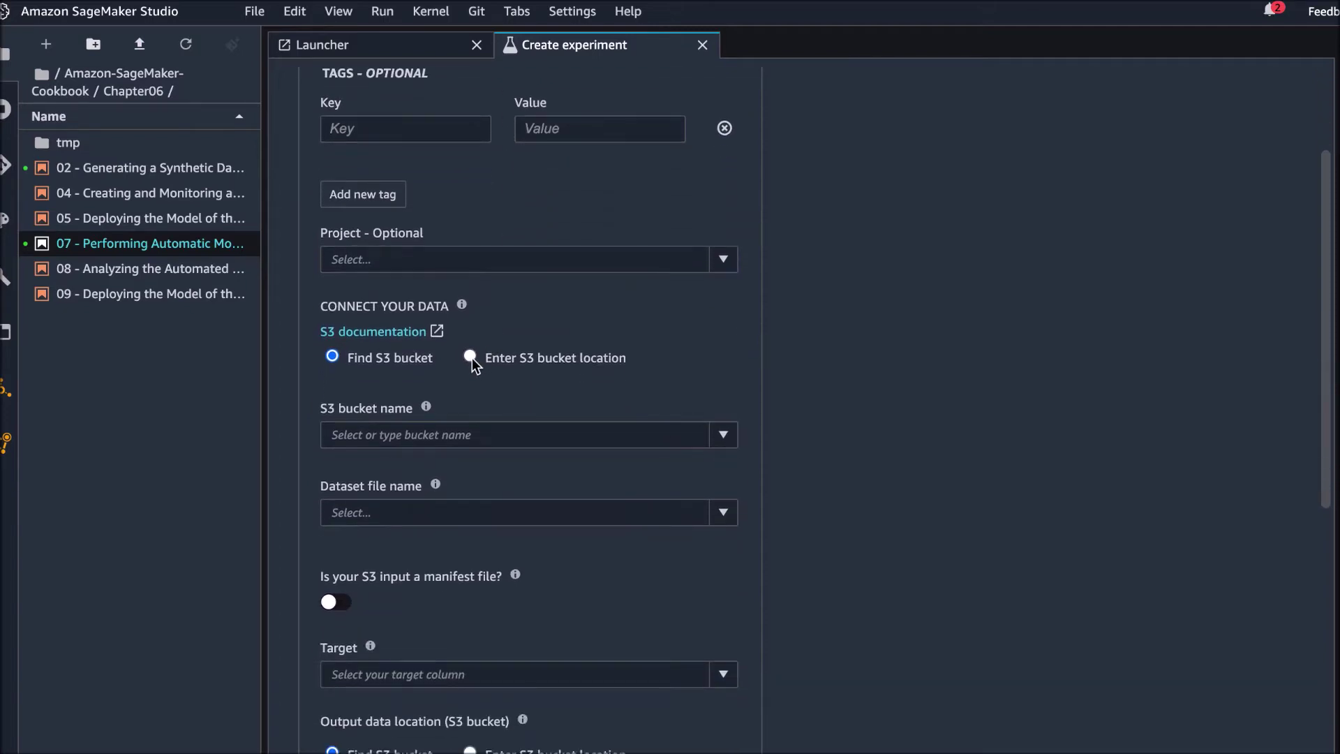
left_click(471, 357)
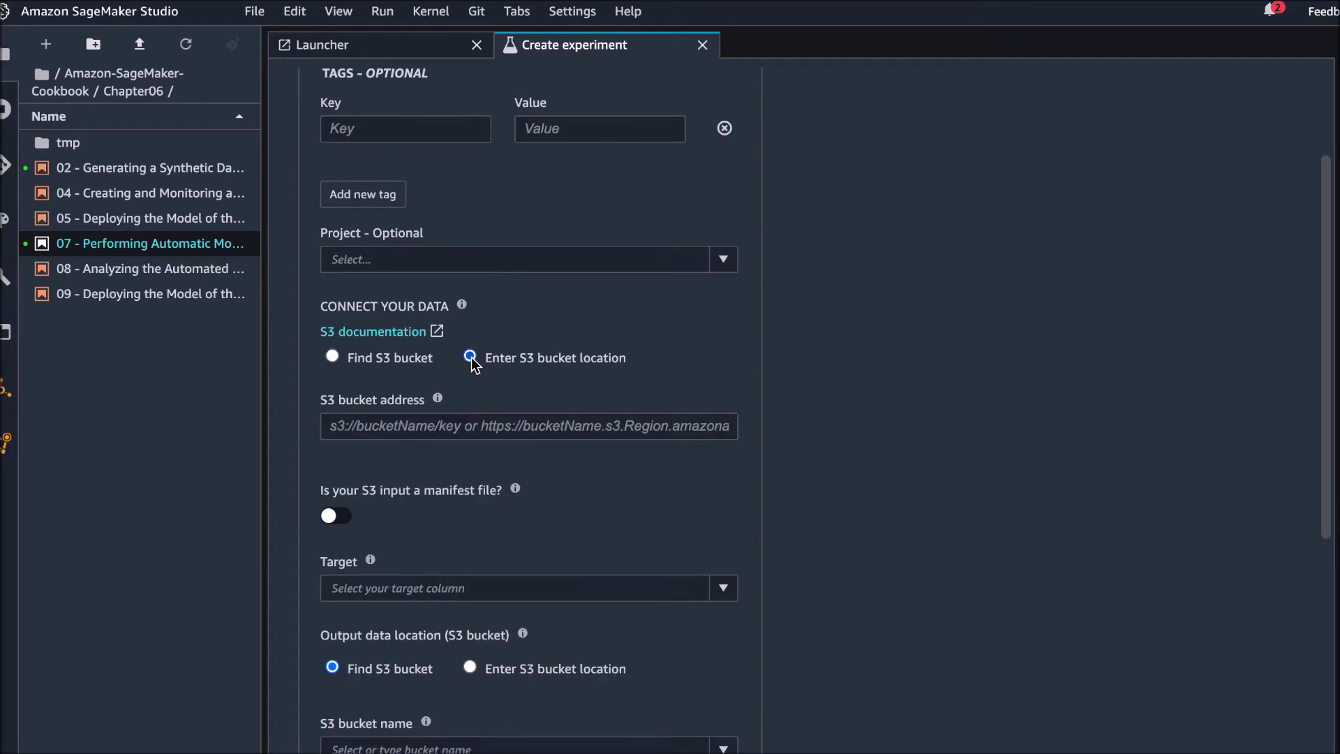
left_click(447, 423)
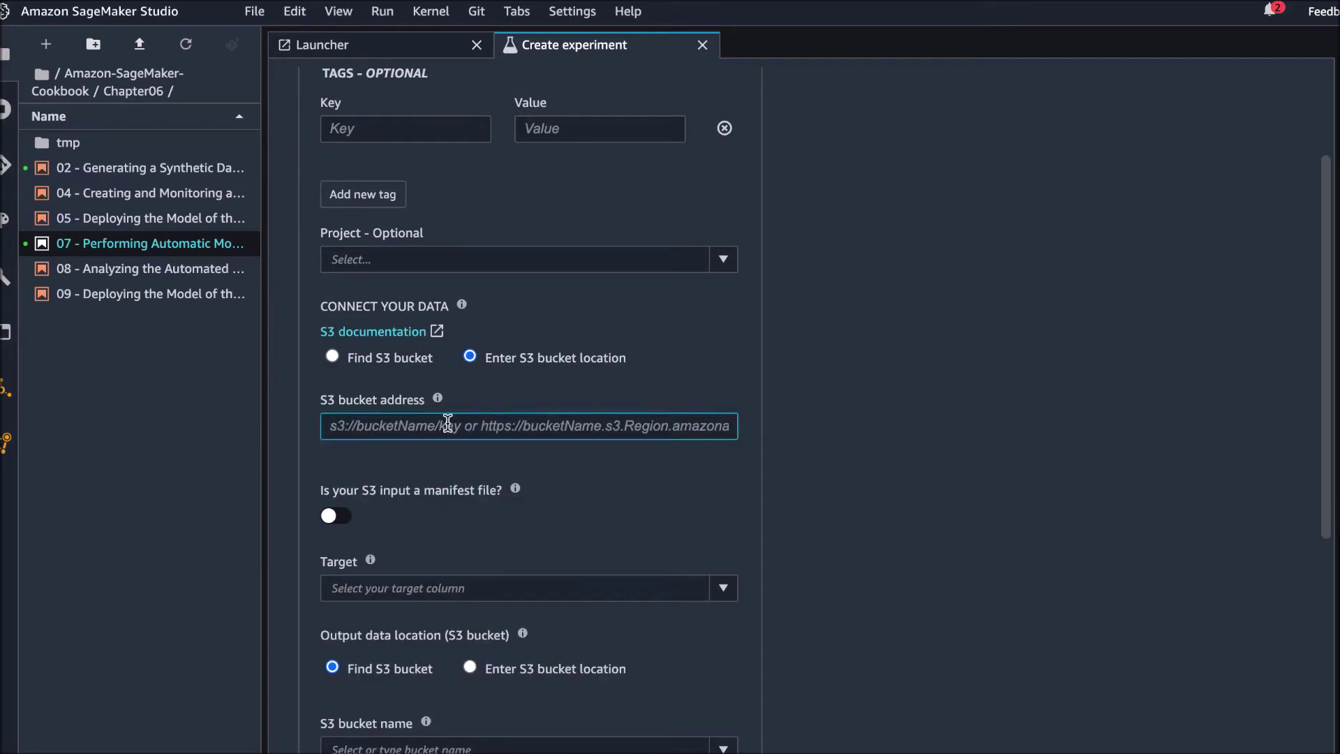
type("s3://")
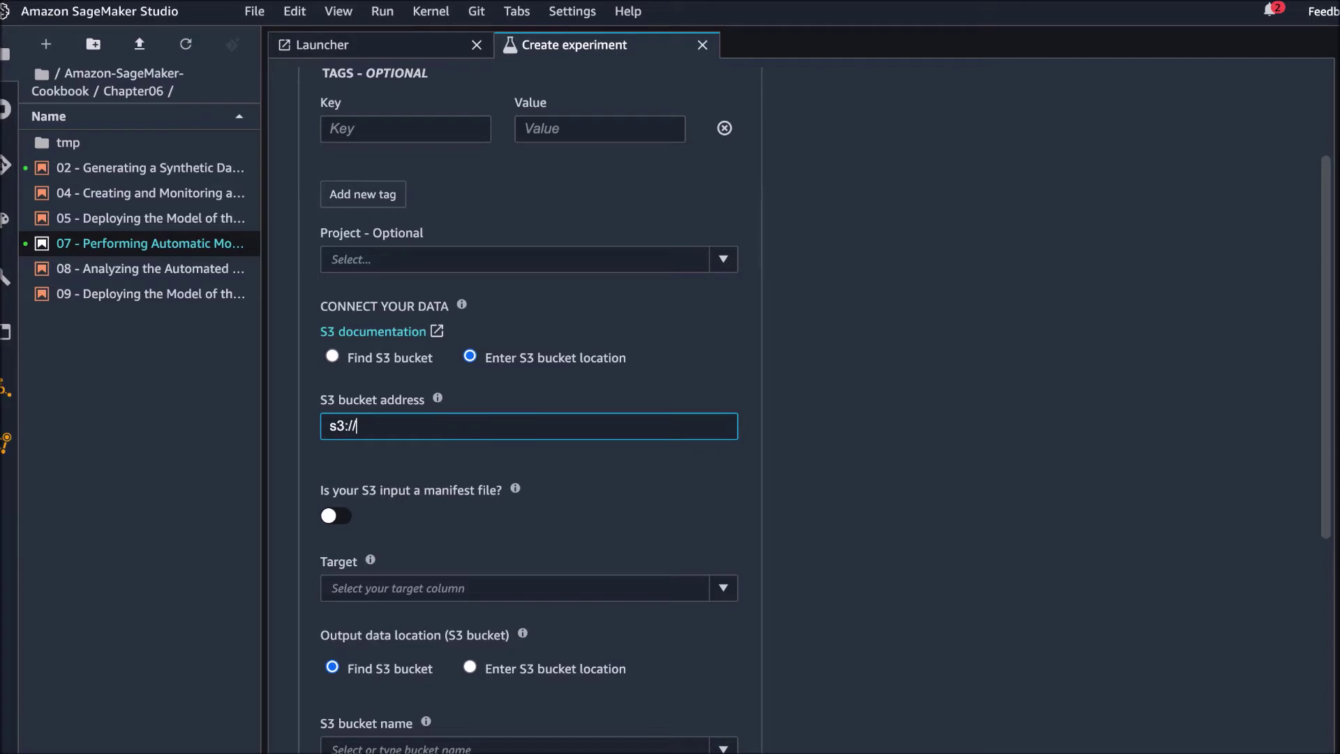
type("sagemaker-co")
key("BackSpace")
key("BackSpace")
type("-cookbko")
key("BackSpace")
key("BackSpace")
type("ook-b")
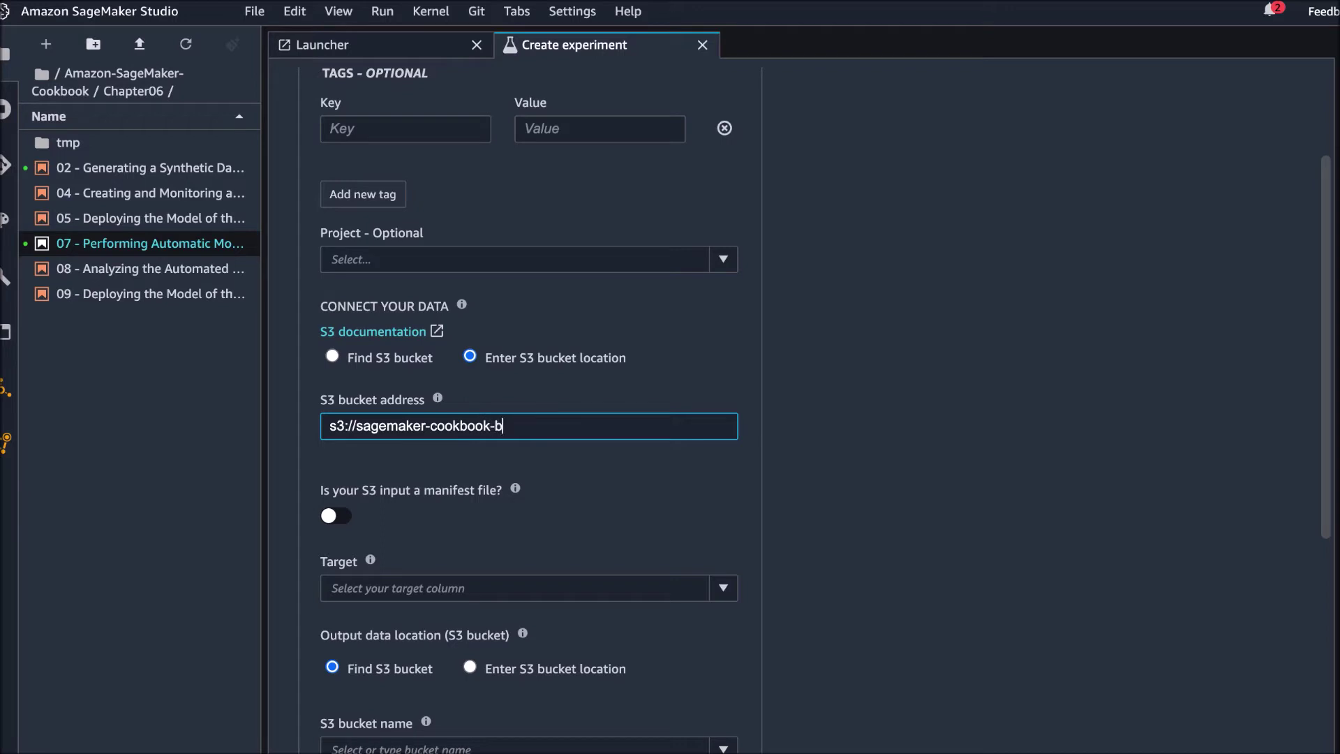
type("ucket/chapter06/input_")
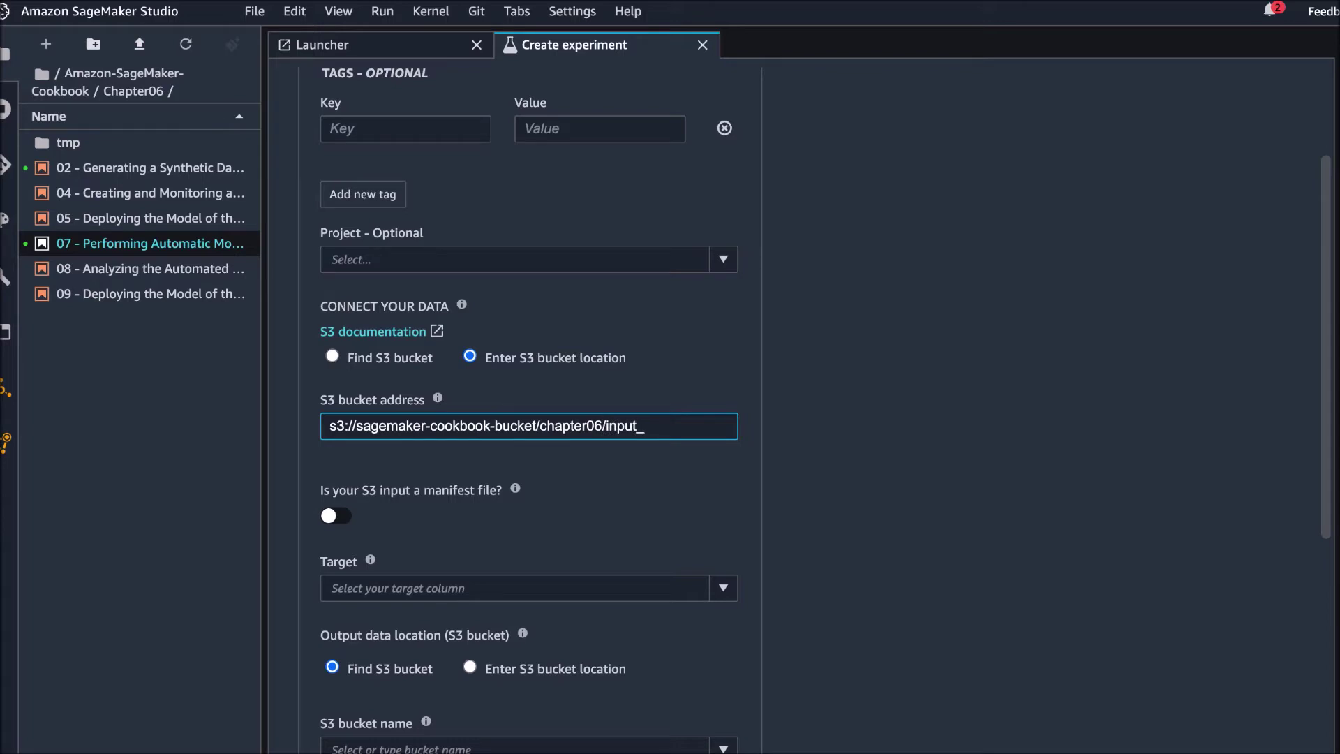
type("tra")
key("BackSpace")
key("BackSpace")
key("BackSpace")
type("/training_data.csv")
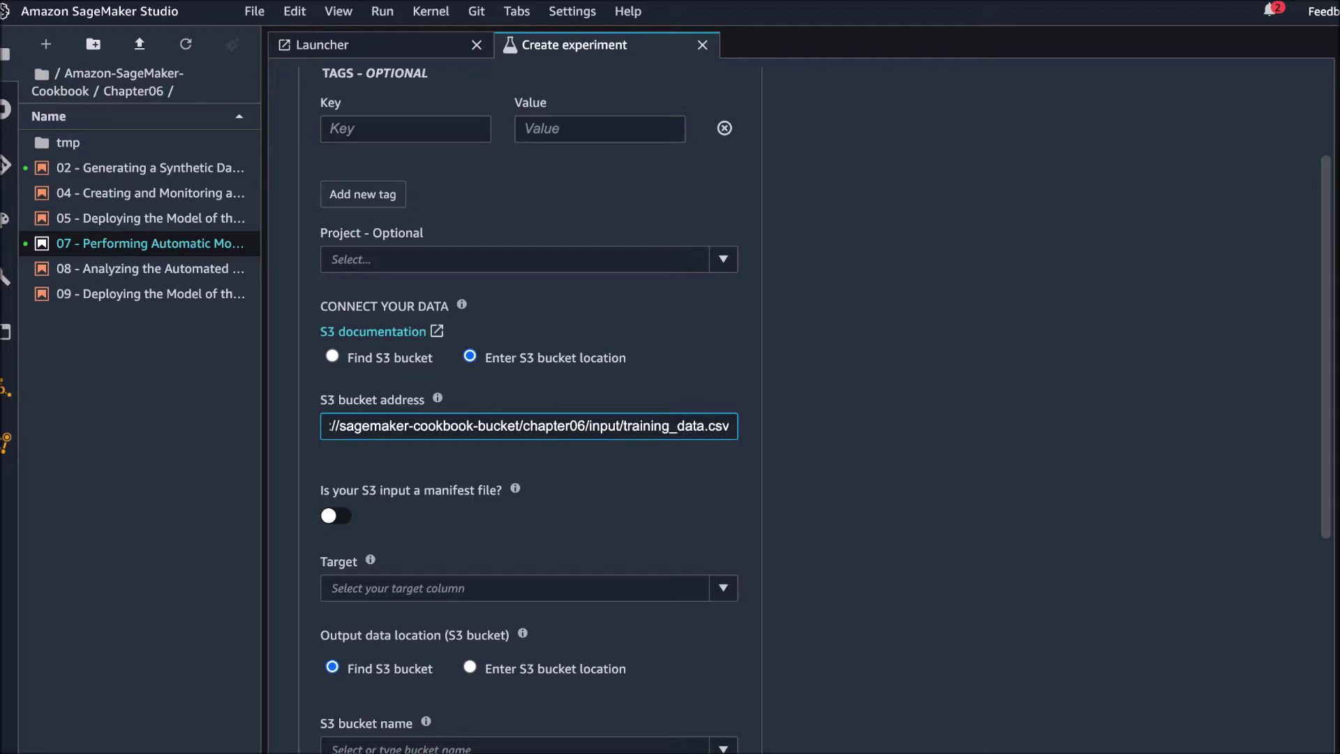
Set the experiment's target column to label
scroll(431, 495, "down", 1)
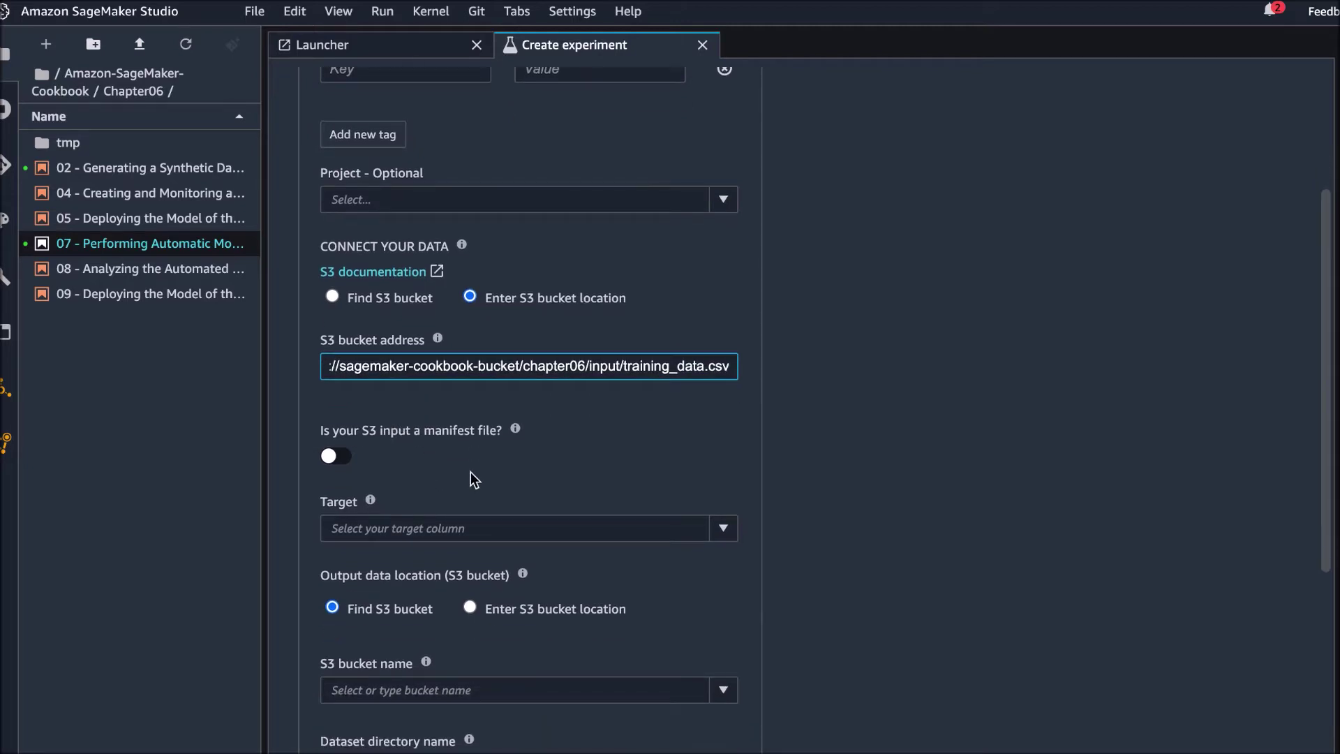
scroll(471, 472, "down", 1)
left_click(496, 462)
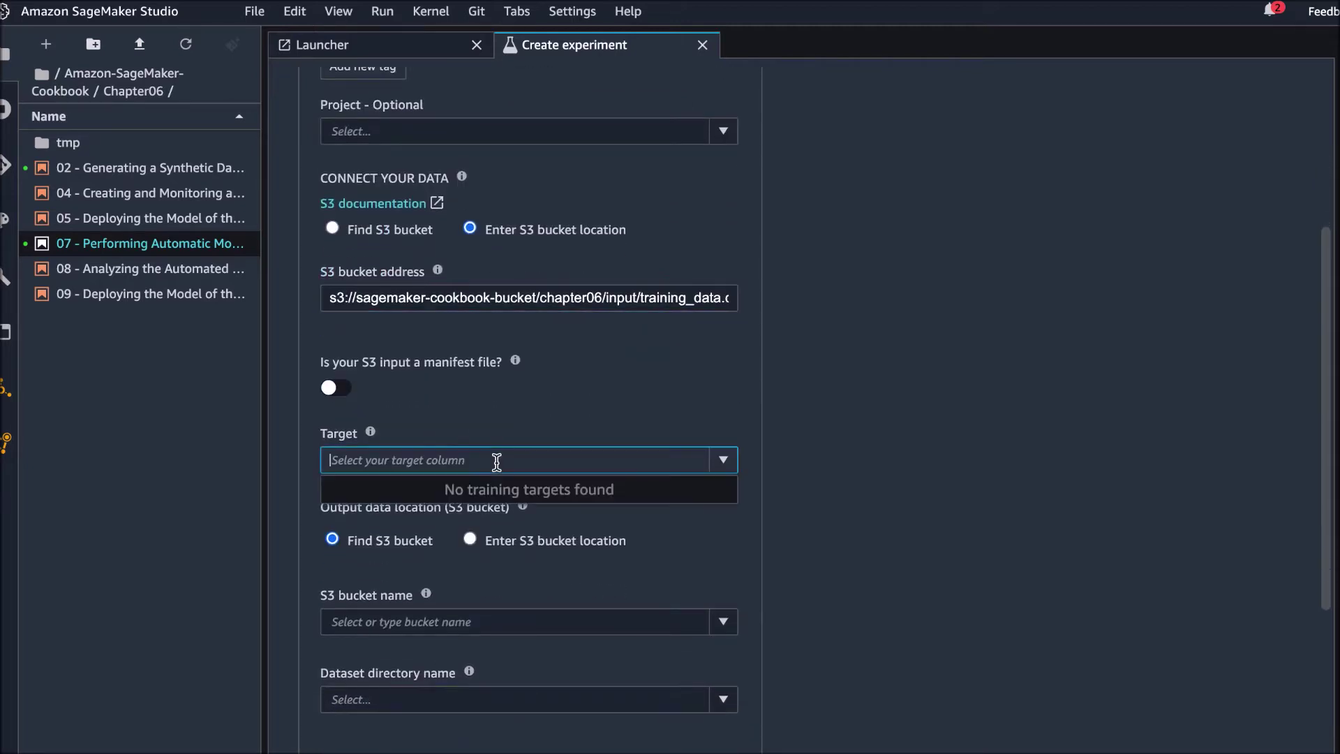
type("label")
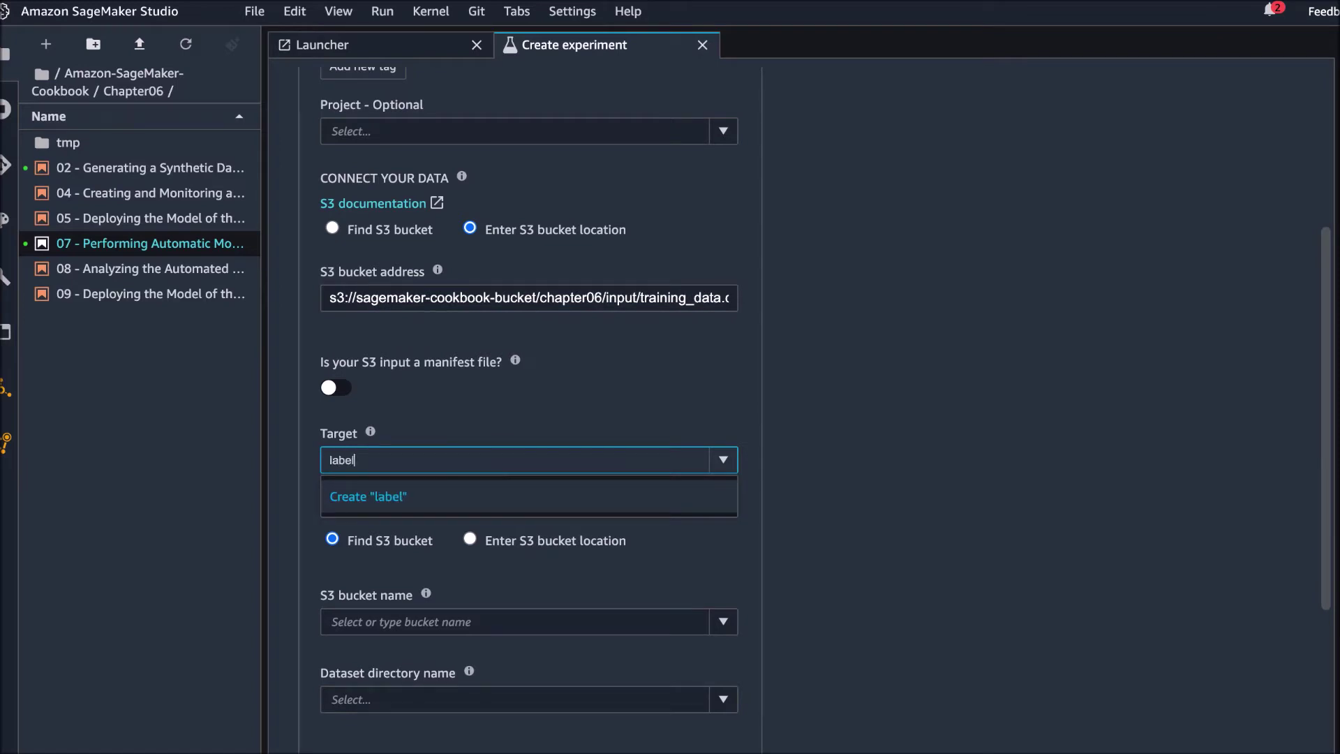
left_click(476, 496)
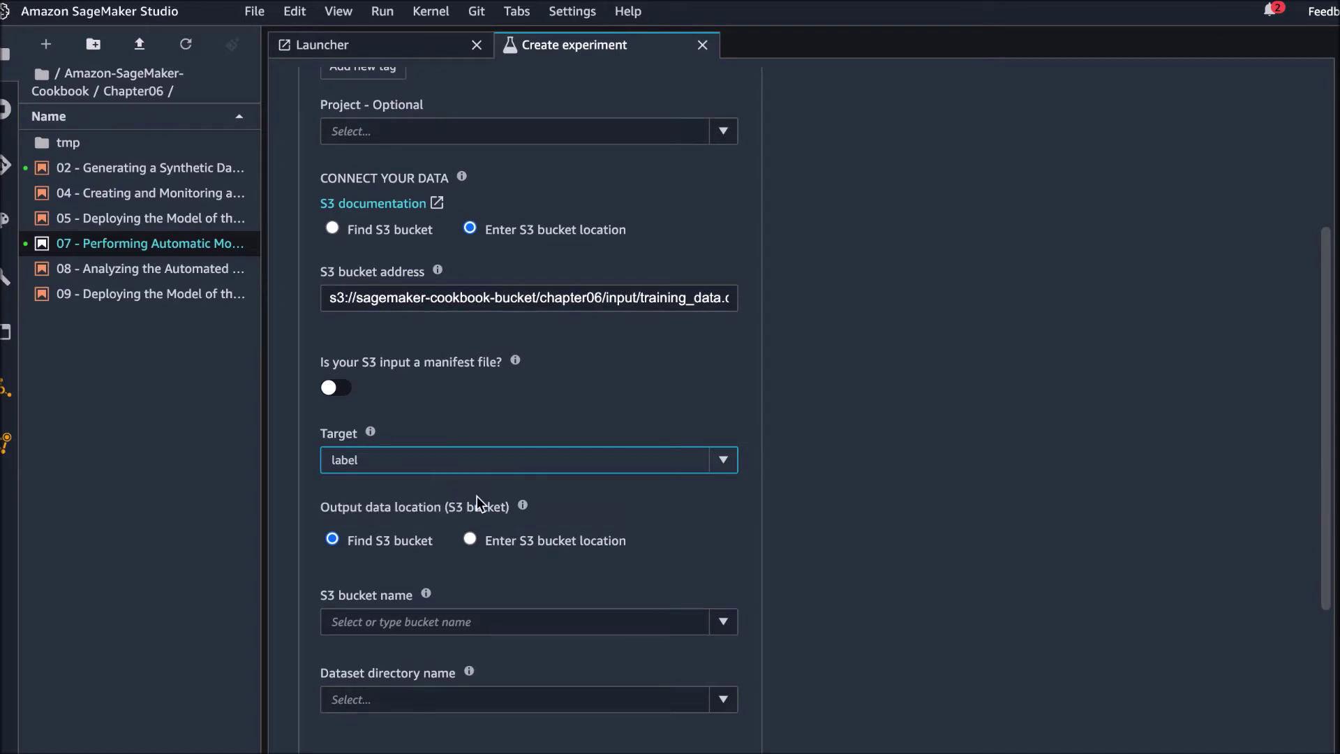
Choose to enter the output S3 bucket location directly and set its address to s3://sagemaker-cookbook-bucket/chapter06/output
scroll(504, 446, "down", 1)
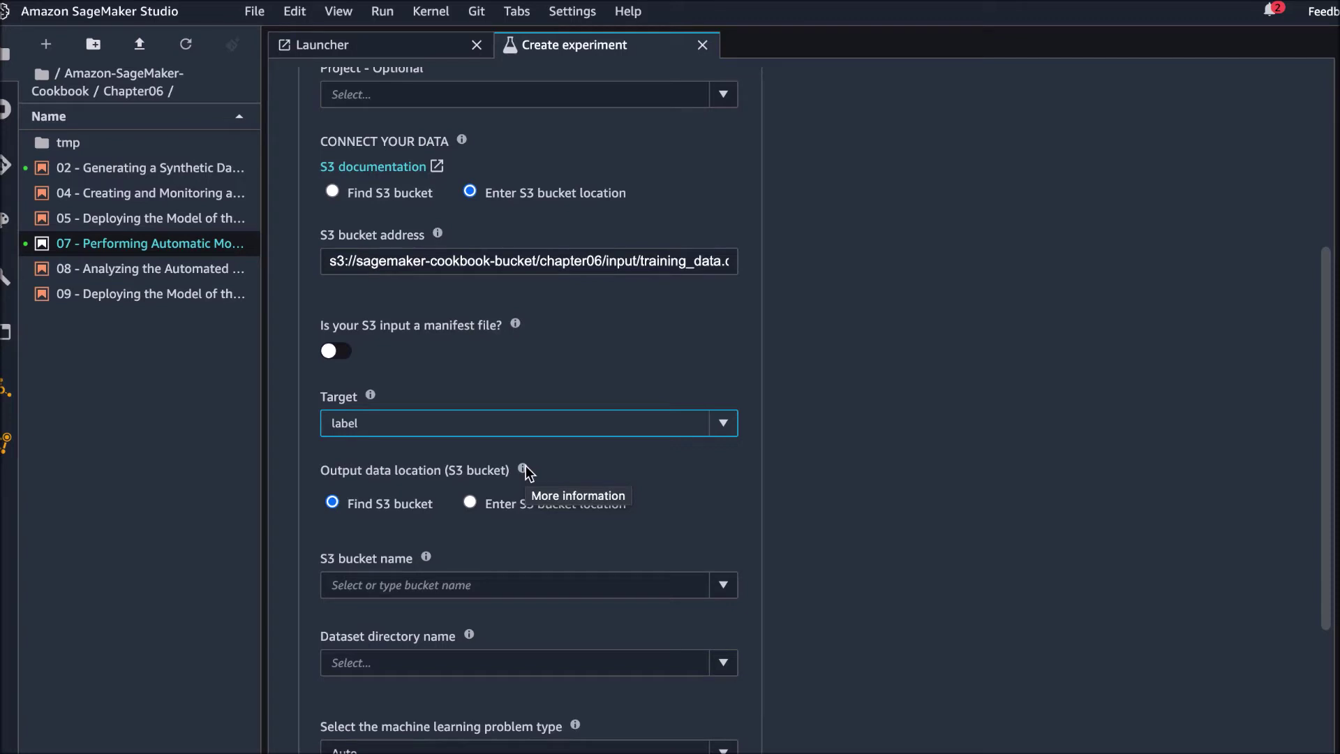
left_click(474, 502)
left_click(452, 592)
type("s3://sagemaker-cookbook-bucket/chapter06/output")
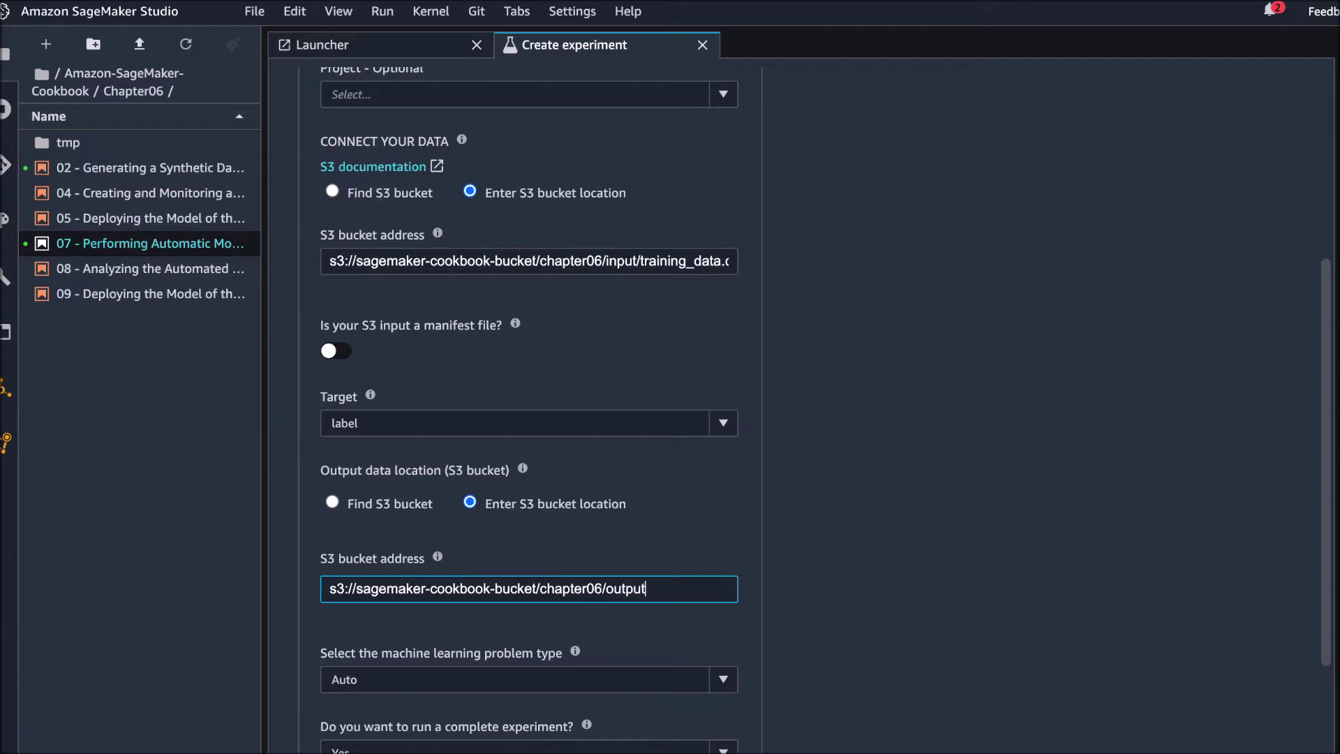
Expand the optional advanced settings of the experiment and review the remaining form fields
scroll(449, 548, "down", 2)
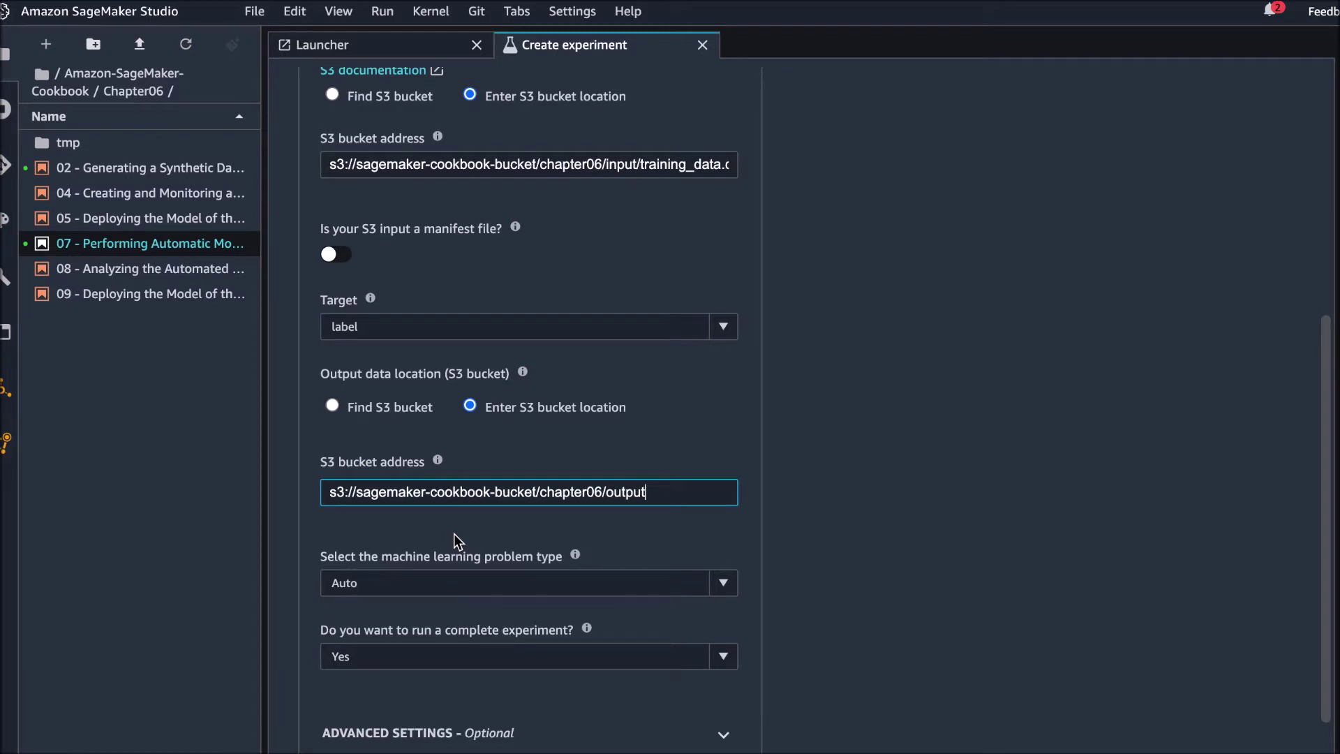
scroll(466, 446, "down", 2)
left_click(561, 664)
scroll(499, 585, "down", 4)
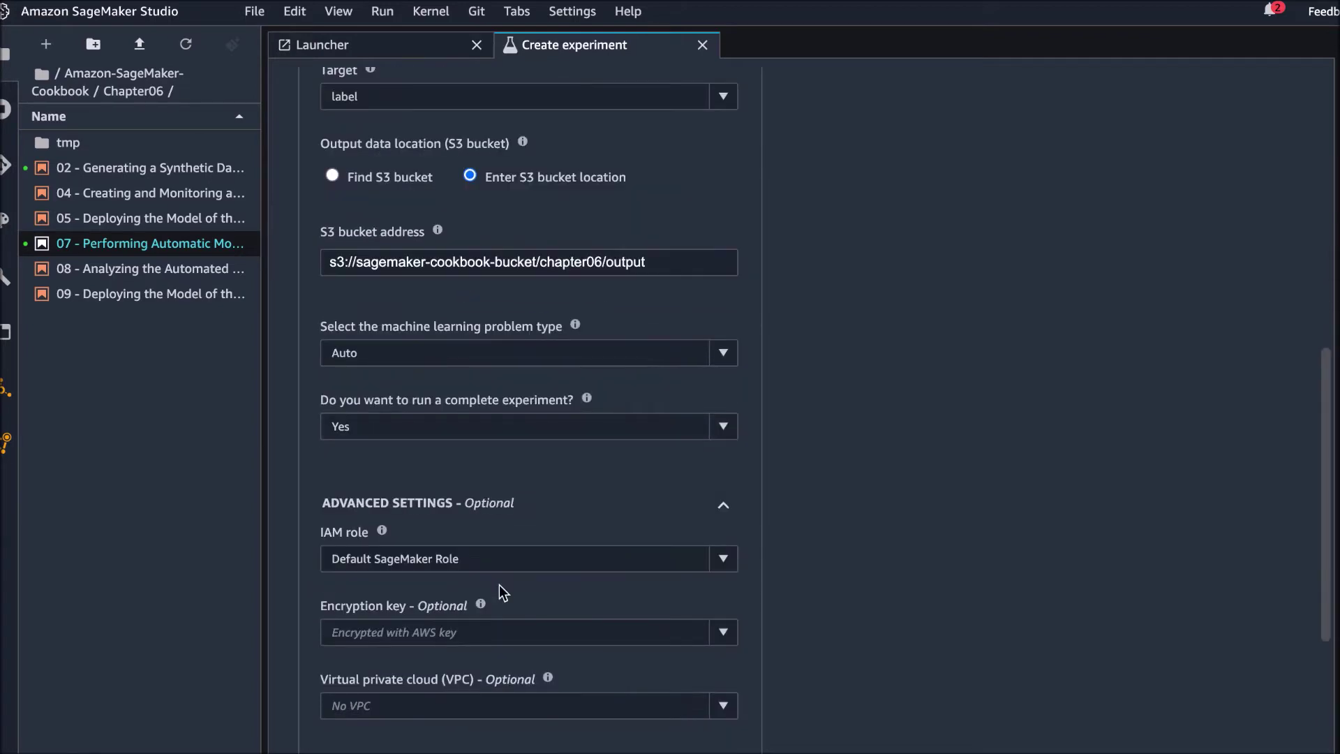
scroll(295, 462, "down", 5)
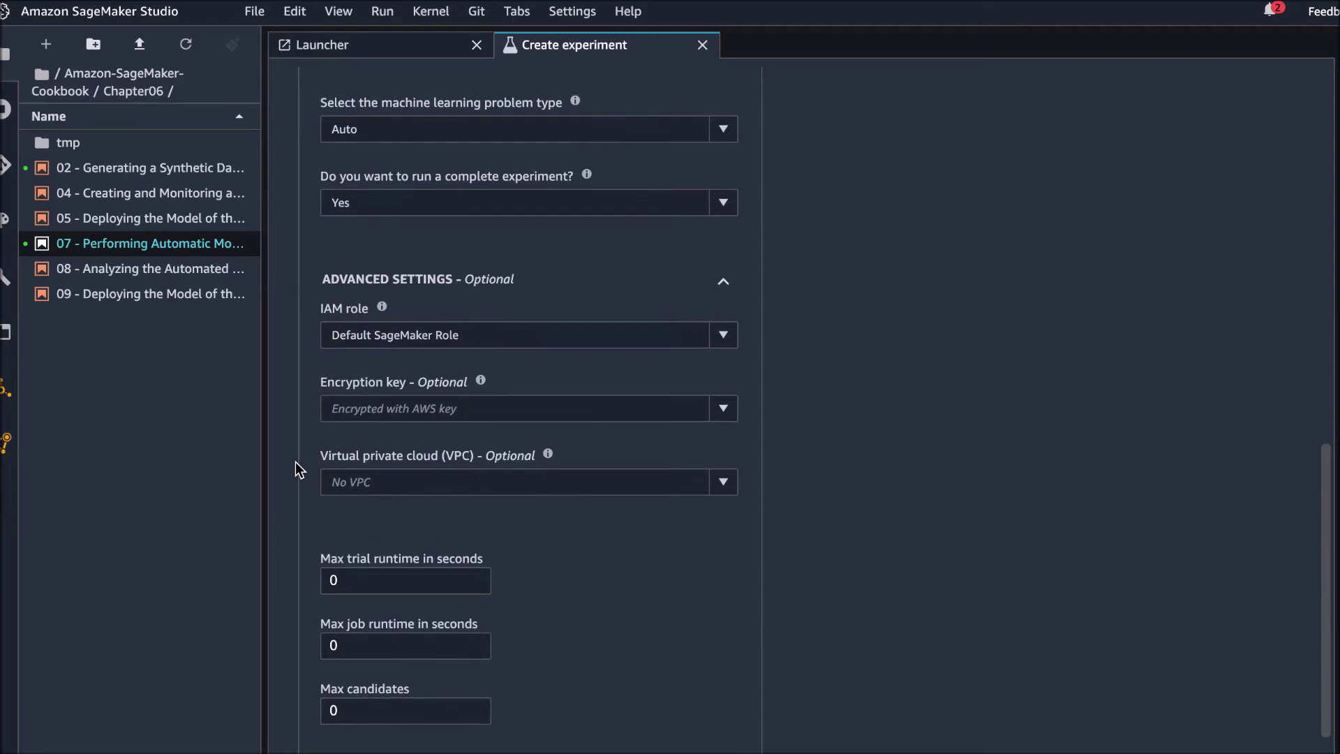
scroll(296, 462, "up", 5)
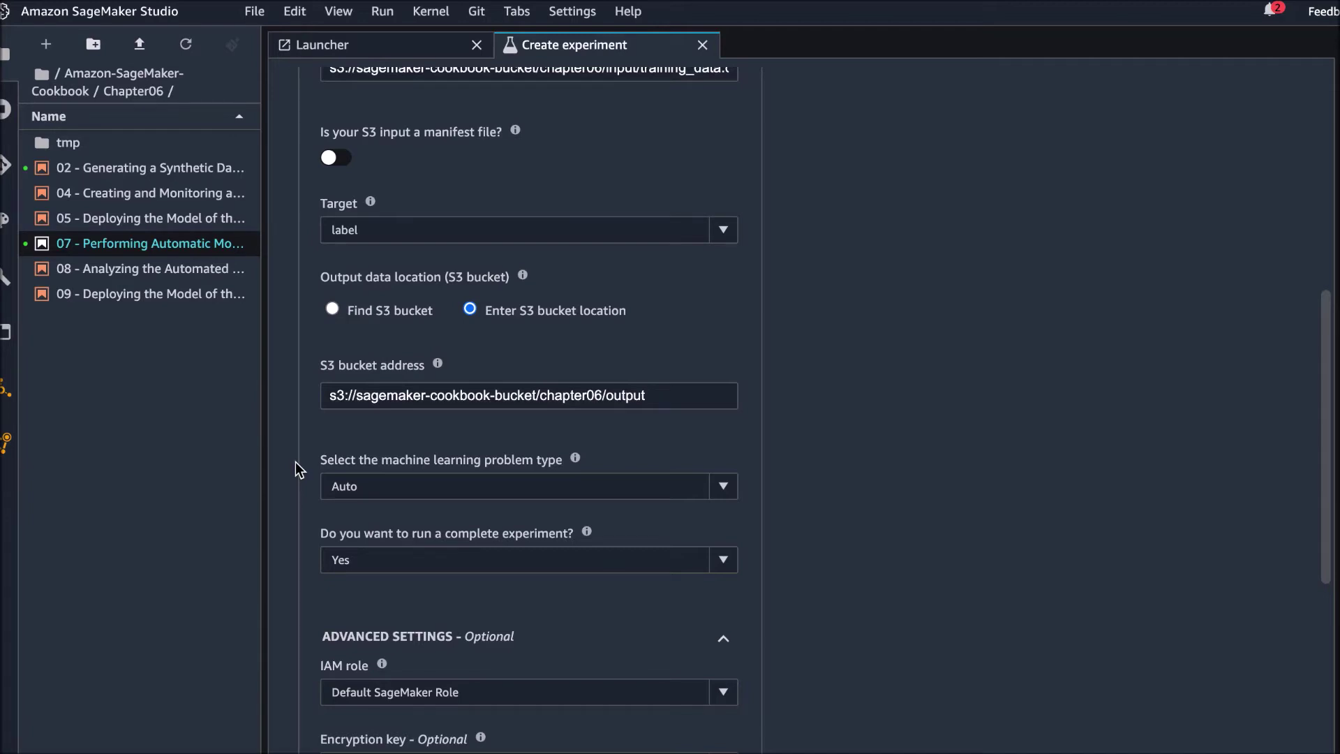
scroll(303, 412, "down", 3)
scroll(302, 401, "down", 4)
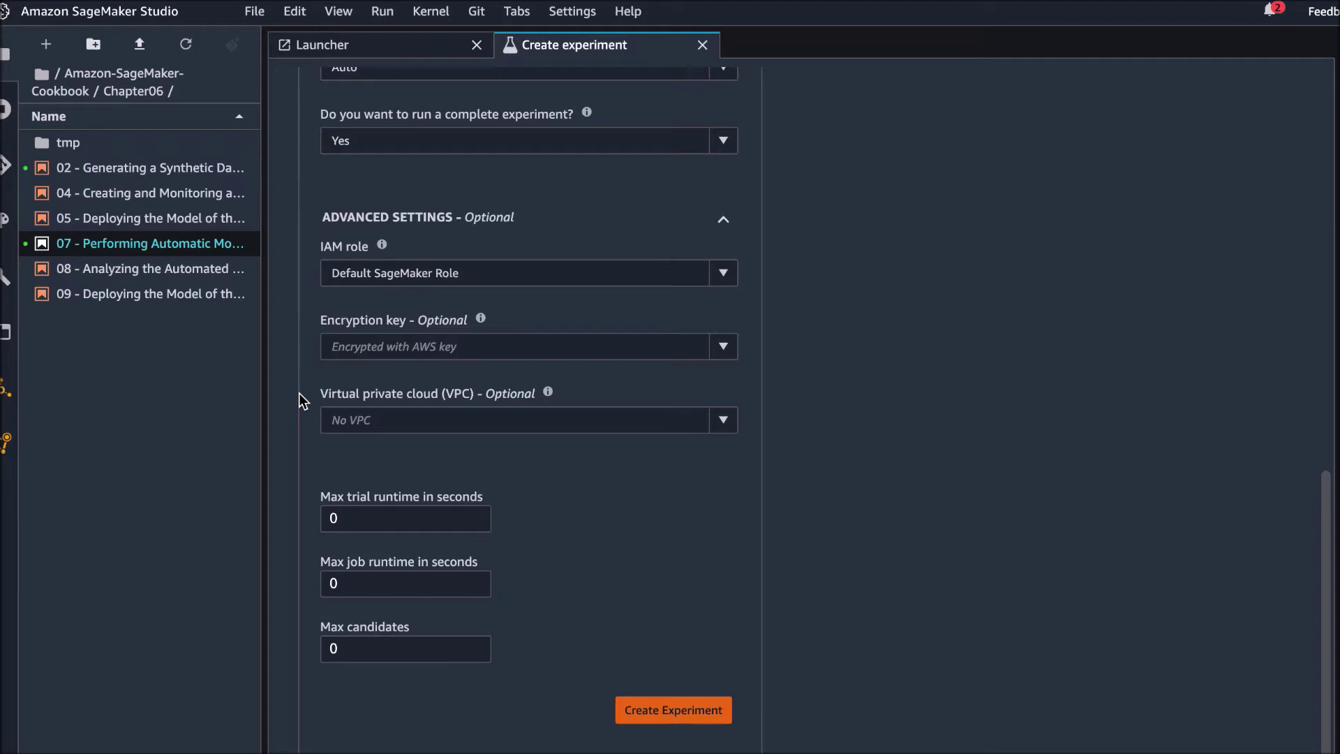
Set max trial runtime to 3600 seconds, max job runtime to 600 seconds and max candidates to 12, and create the experiment
left_click(361, 518)
key("BackSpace")
type("3600")
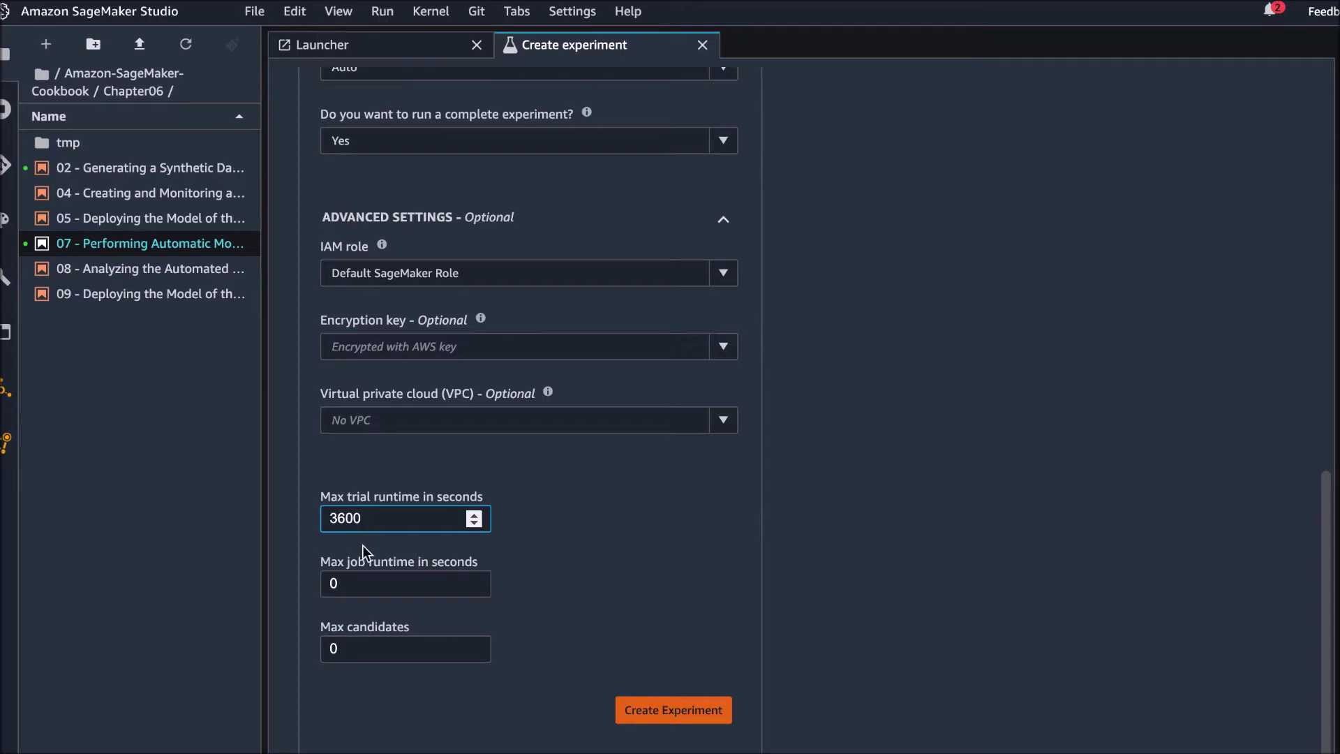
left_click(371, 575)
key("Right")
type("60")
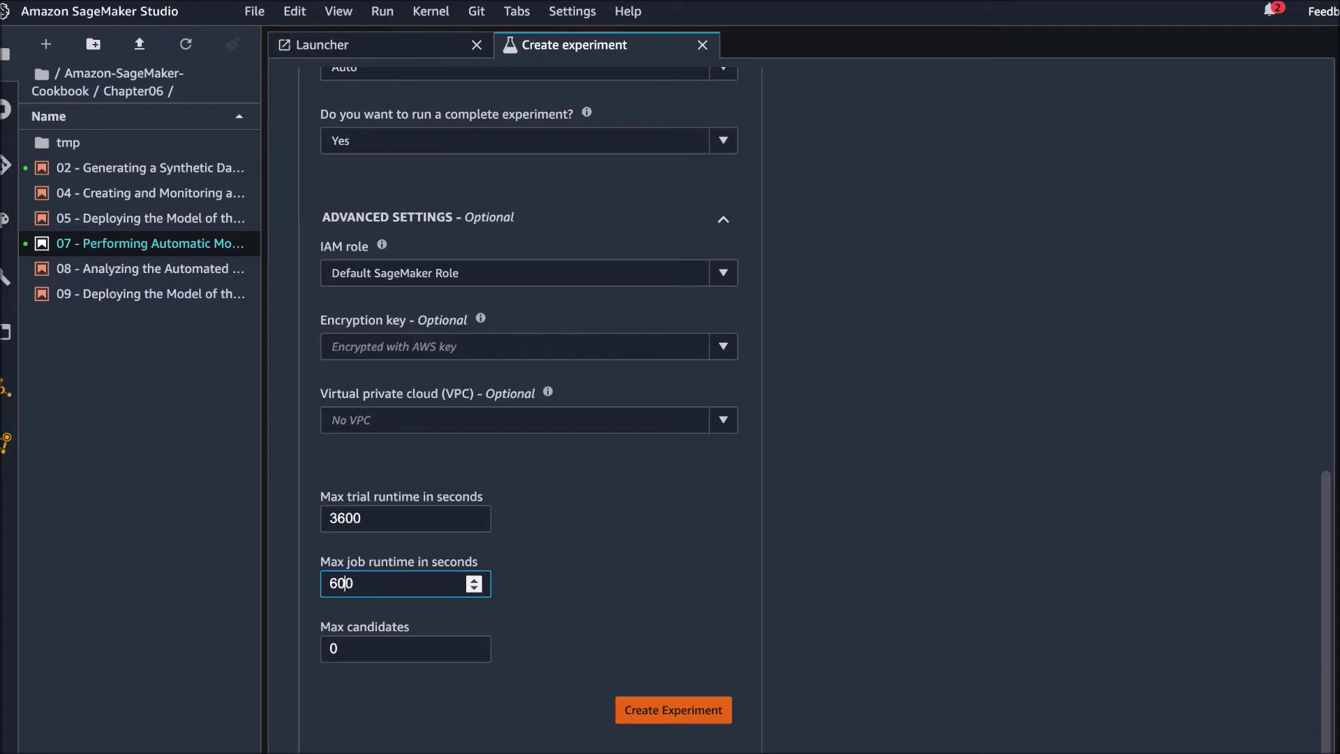
left_click(370, 644)
key("BackSpace")
type("12")
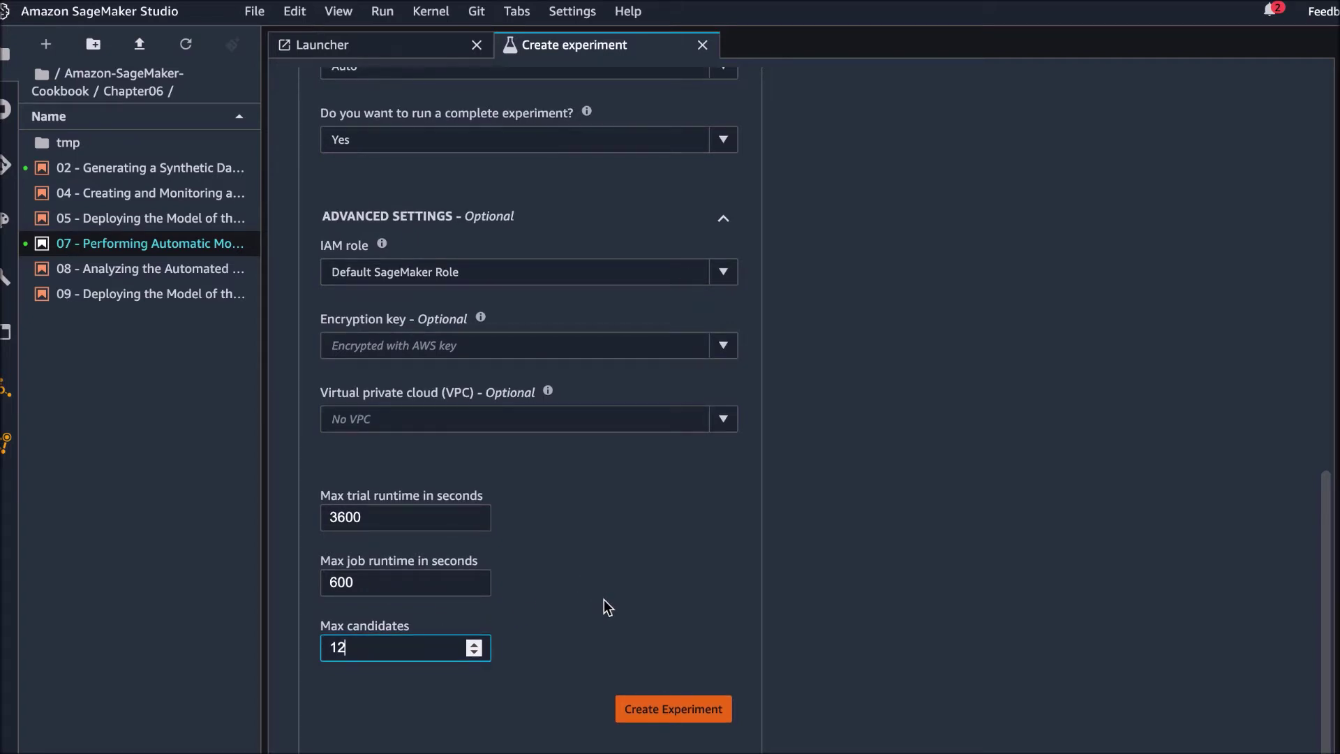
left_click(664, 707)
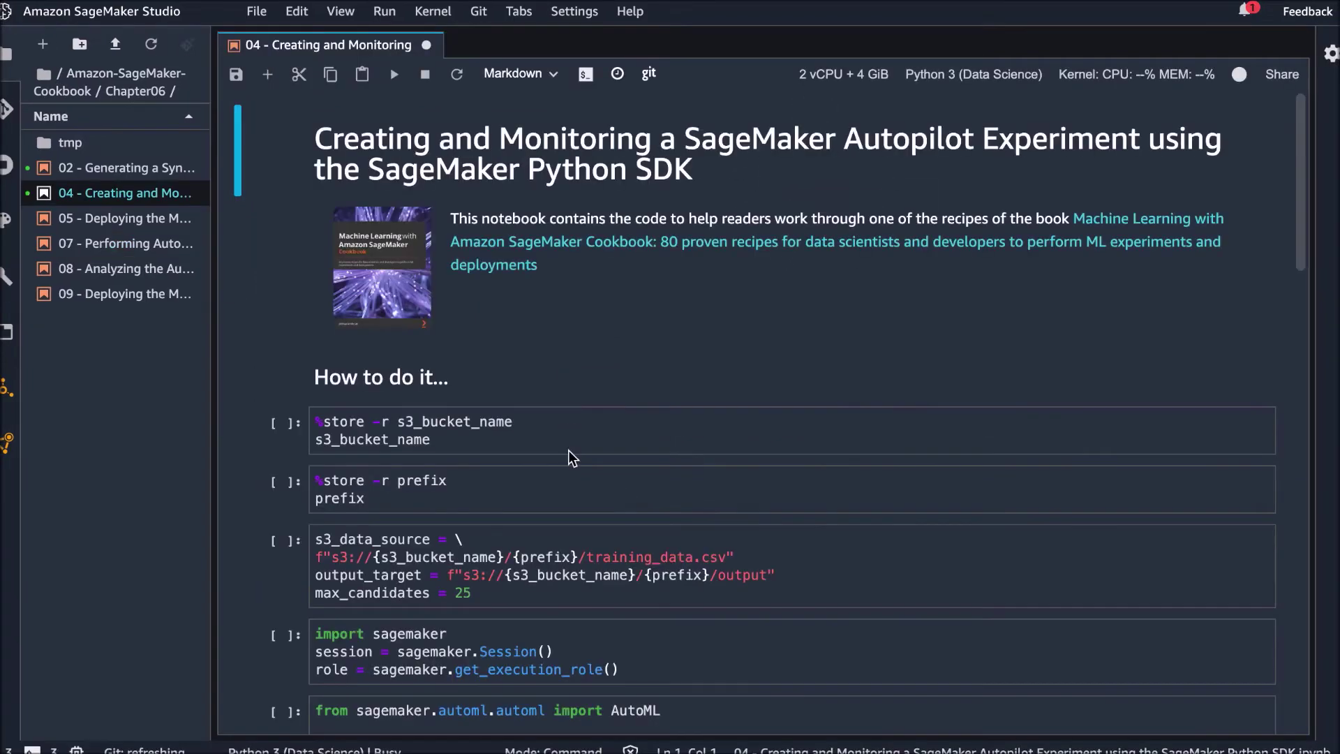
Run the notebook 04 cells that restore and output the stored s3_bucket_name and prefix variables
left_click(523, 439)
scroll(525, 439, "down", 3)
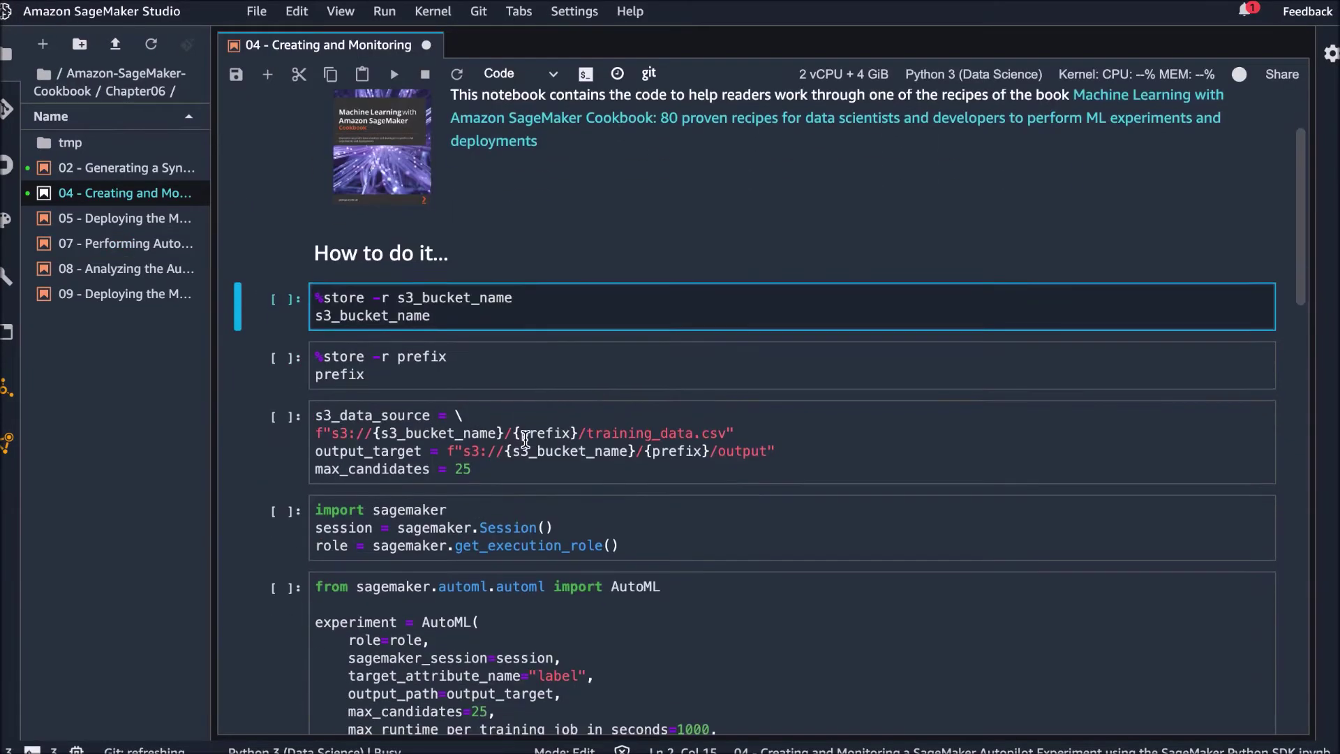
key("shift+Return")
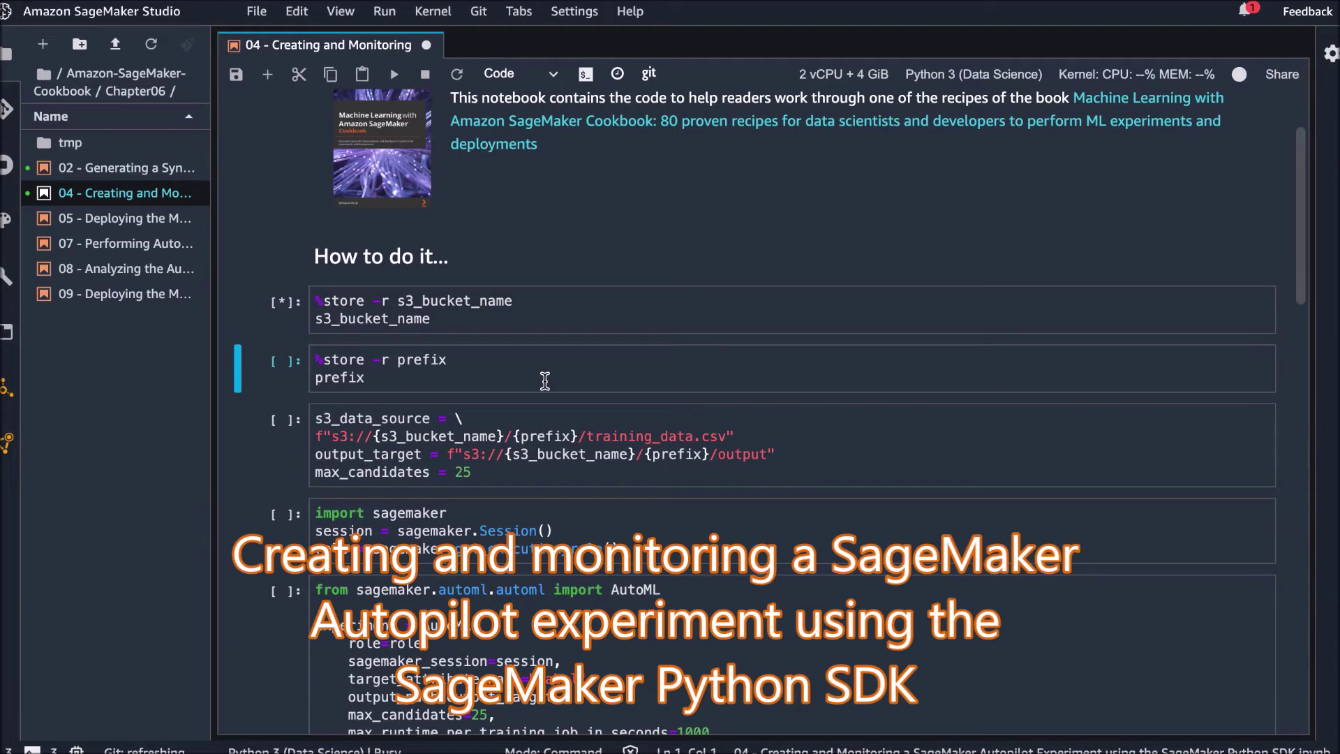
scroll(545, 380, "down", 2)
scroll(545, 381, "down", 1)
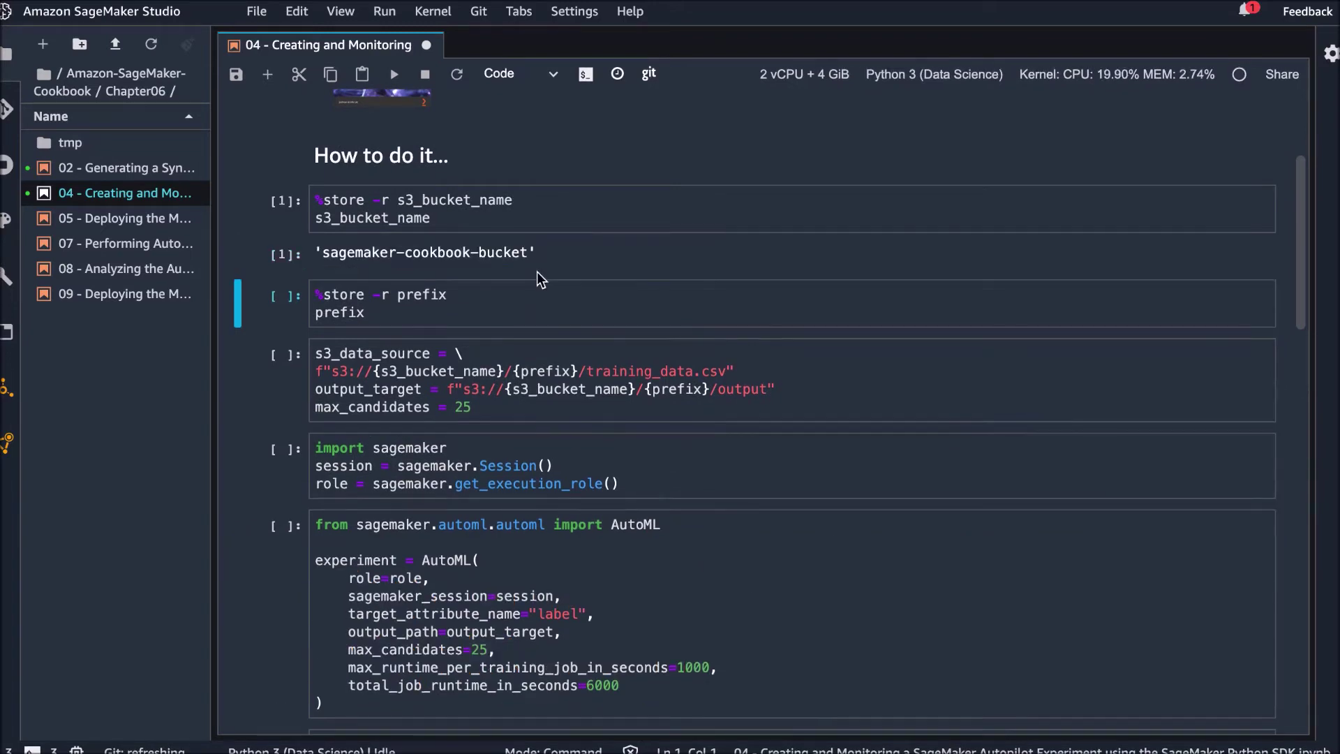
key("shift+Return")
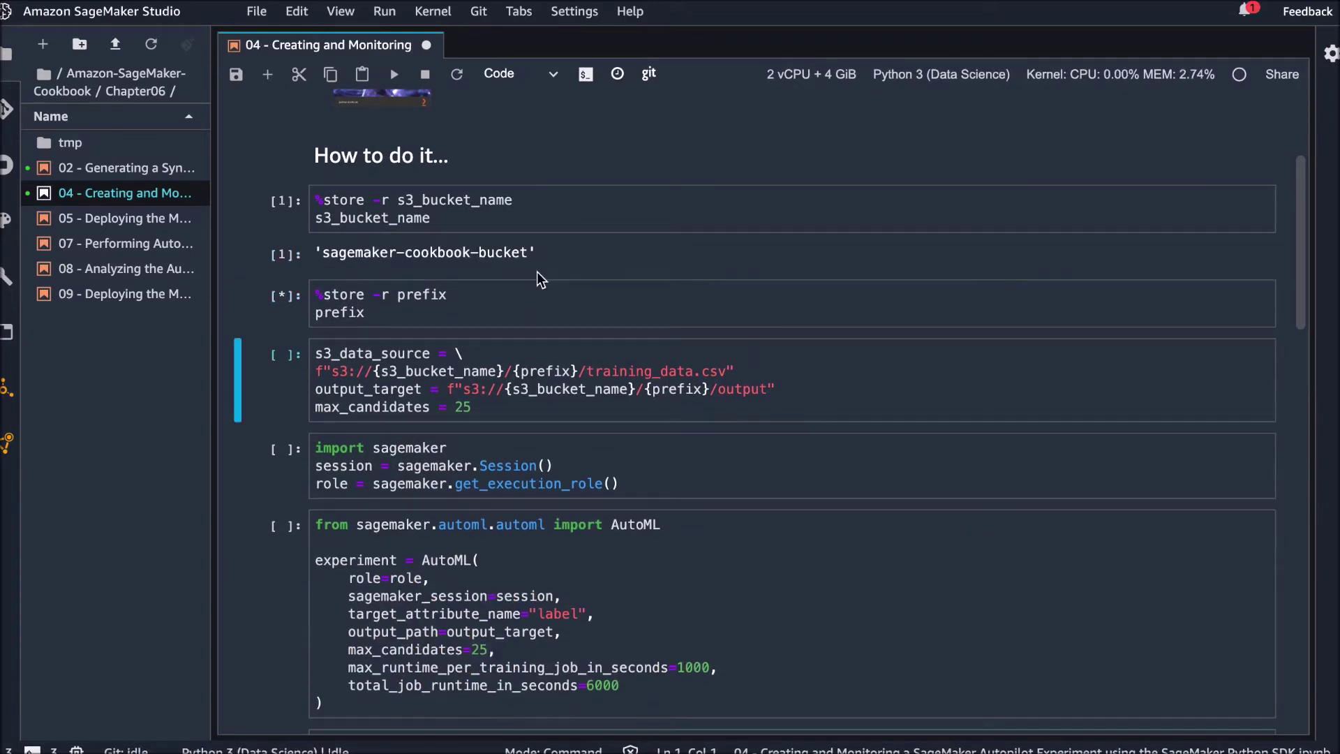
Run the cells that define s3_data_source, output_target and max_candidates and initialize the SageMaker session and execution role
scroll(514, 314, "down", 3)
key("shift+Return")
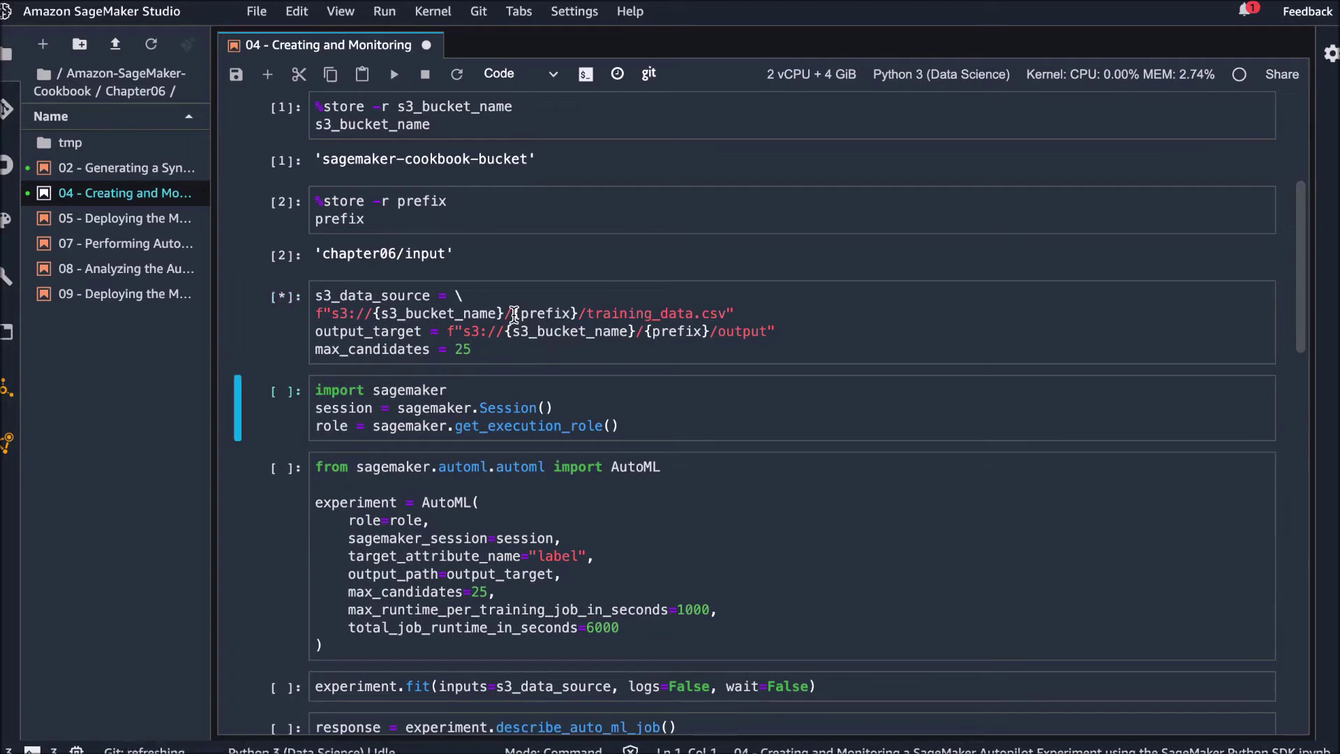
scroll(549, 341, "down", 2)
key("shift+Return")
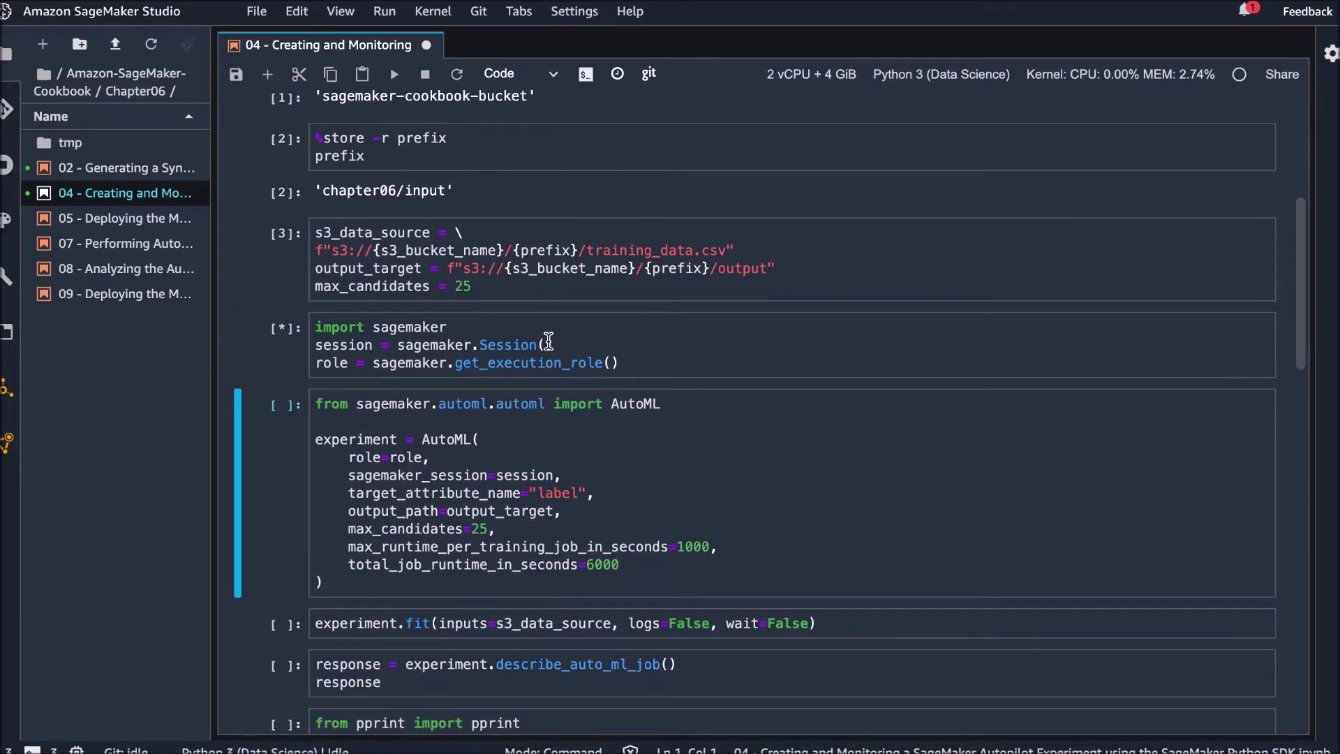
Run the cells that define the AutoML experiment with label as target attribute and start its fit on s3_data_source without waiting
scroll(550, 390, "down", 2)
scroll(550, 389, "down", 2)
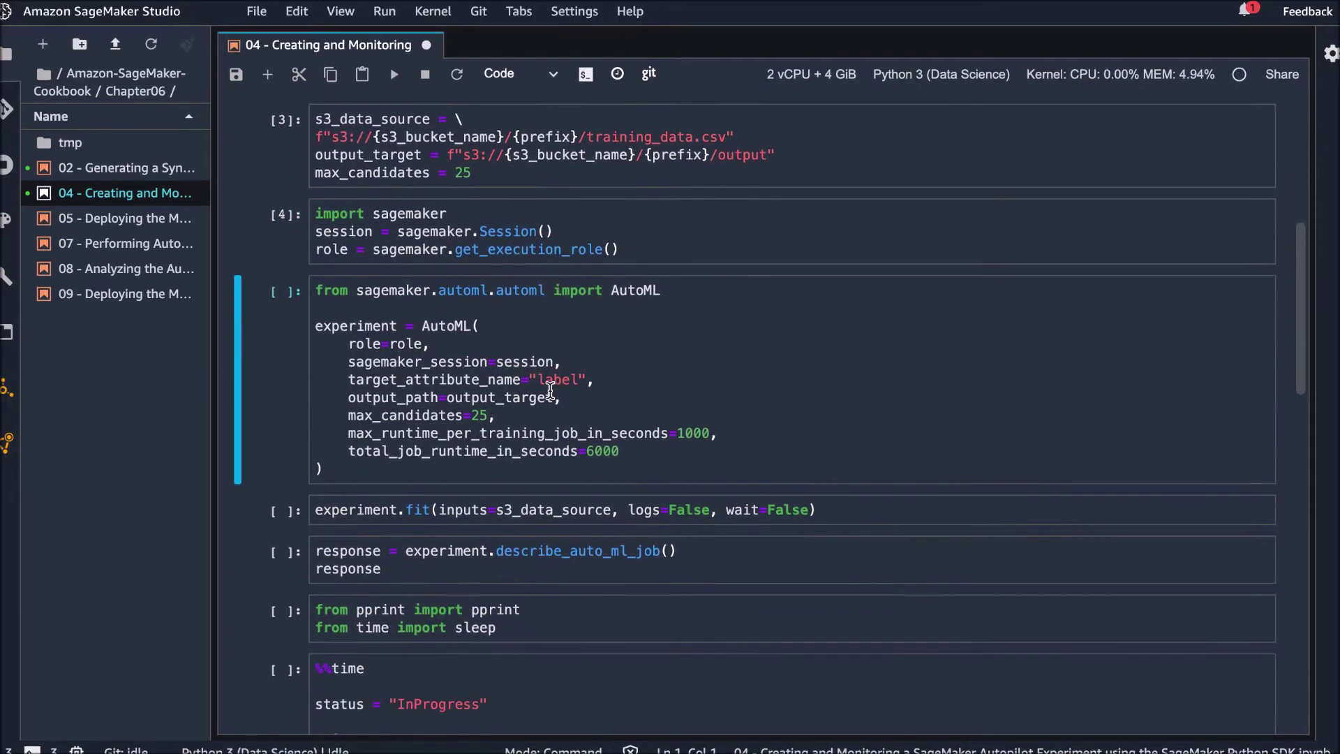
key("shift+Return")
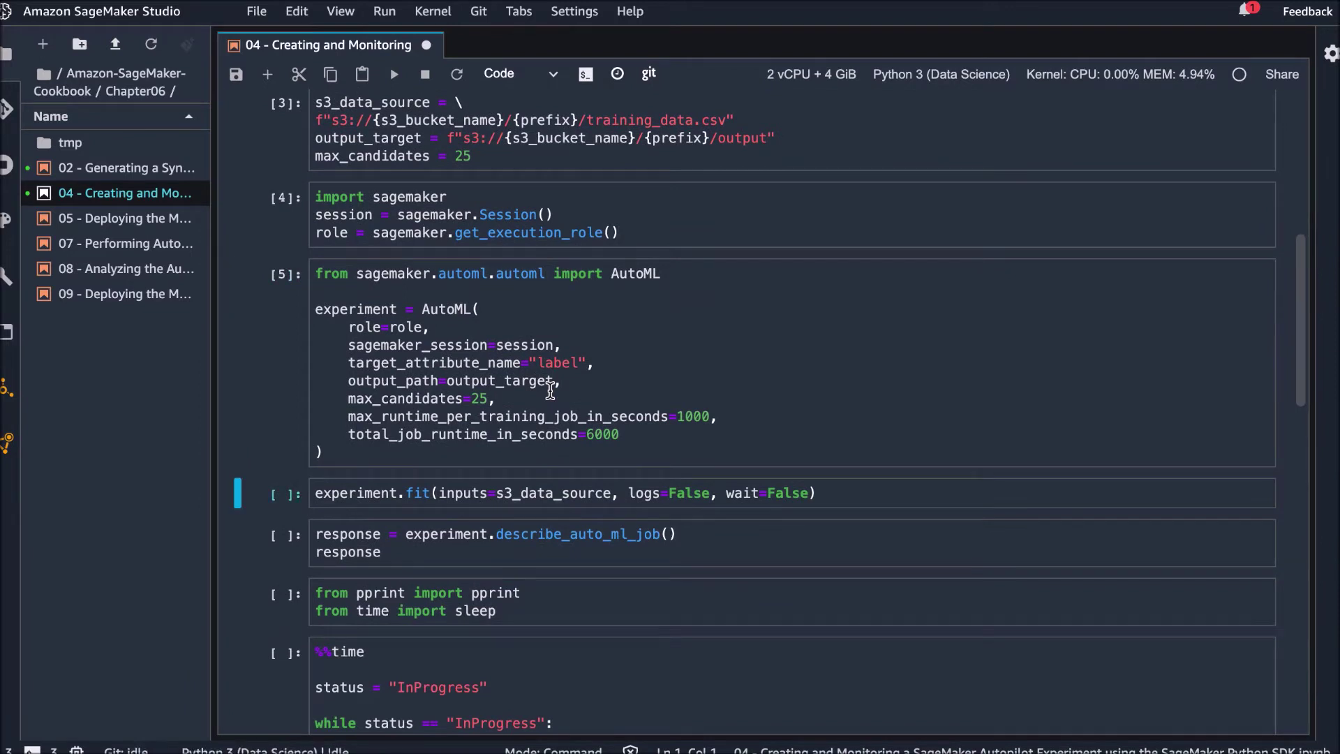
key("shift+Return")
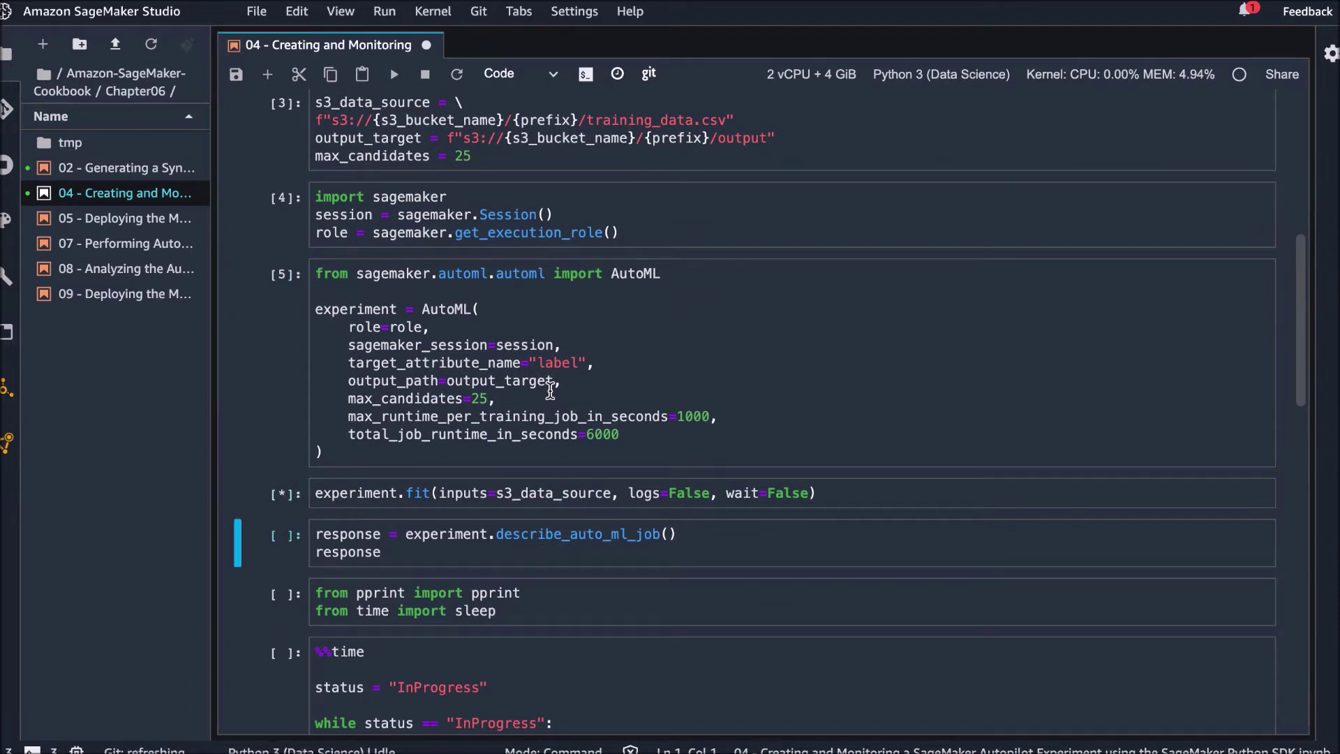
Run the cell that outputs the describe_auto_ml_job response of the experiment
scroll(578, 402, "down", 4)
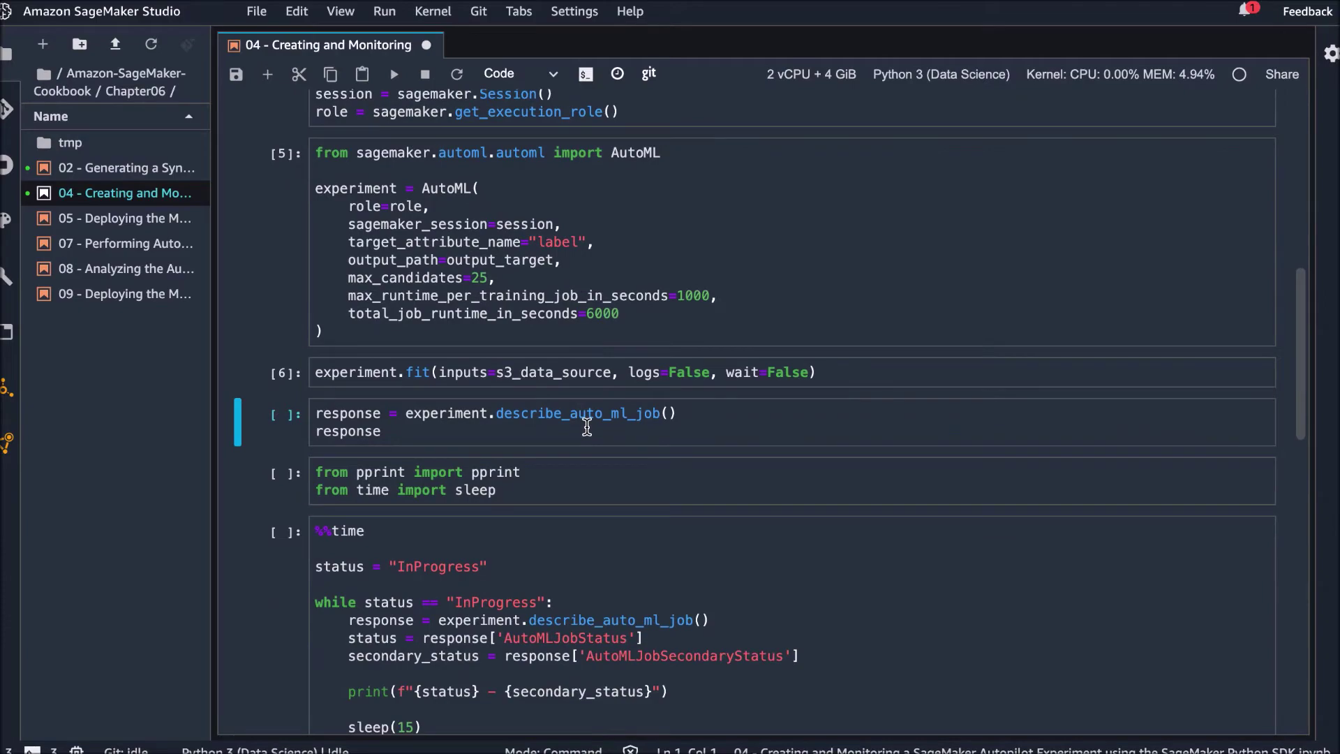
scroll(587, 427, "down", 1)
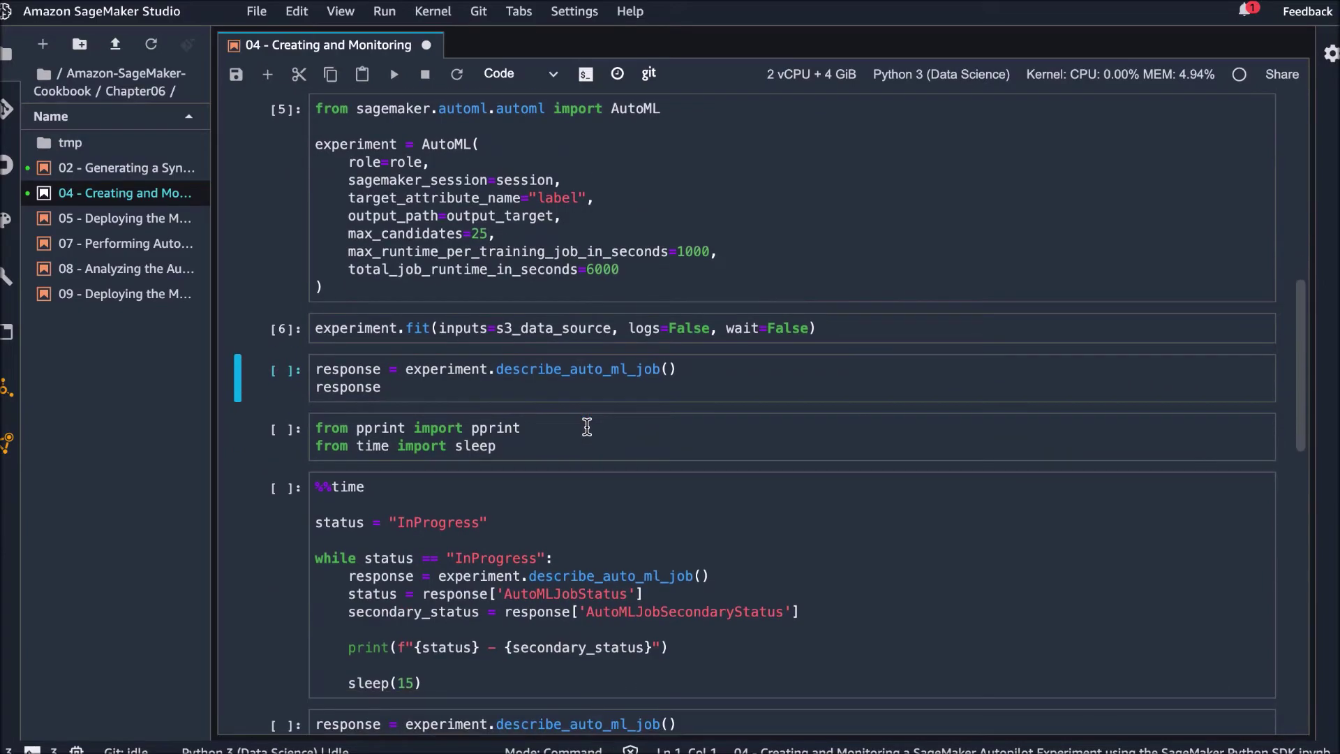
key("shift+Return")
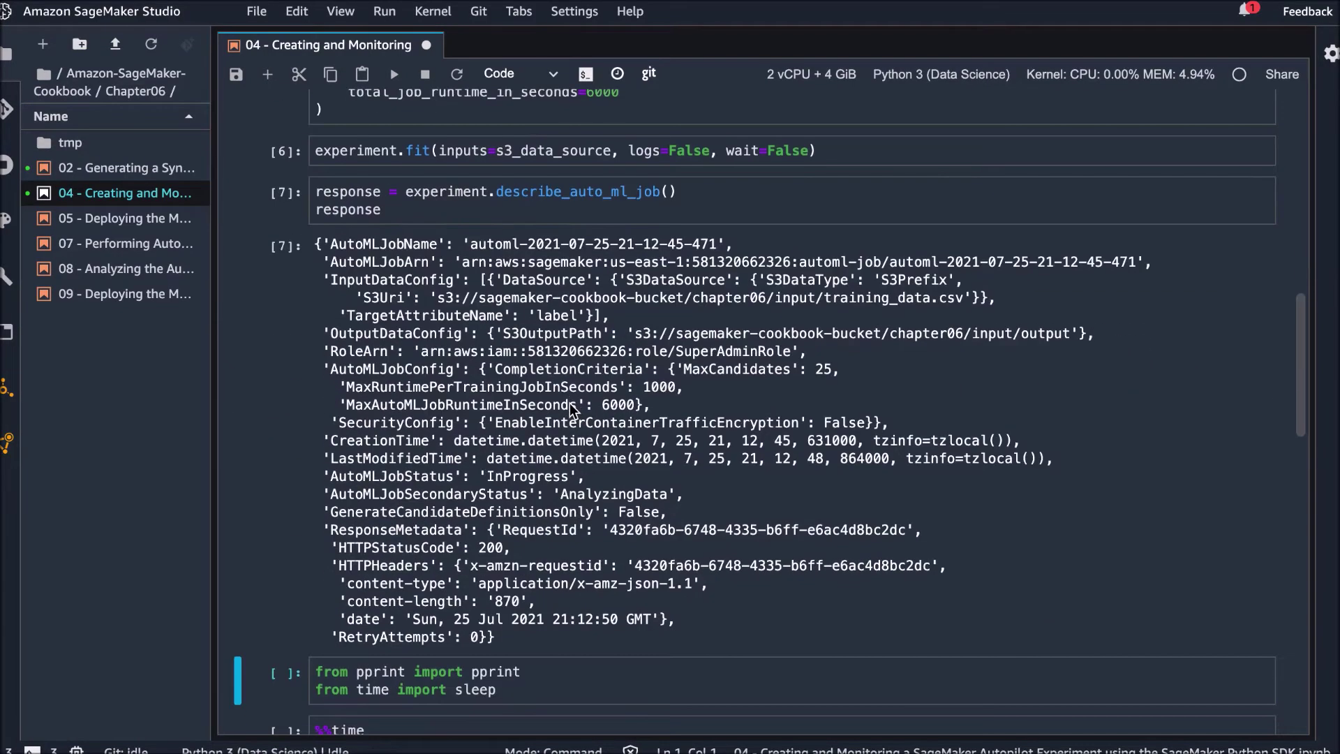
Run the cells that import pprint and sleep and start the loop printing the AutoML job status every 15 seconds
scroll(572, 408, "down", 5)
key("shift+Return")
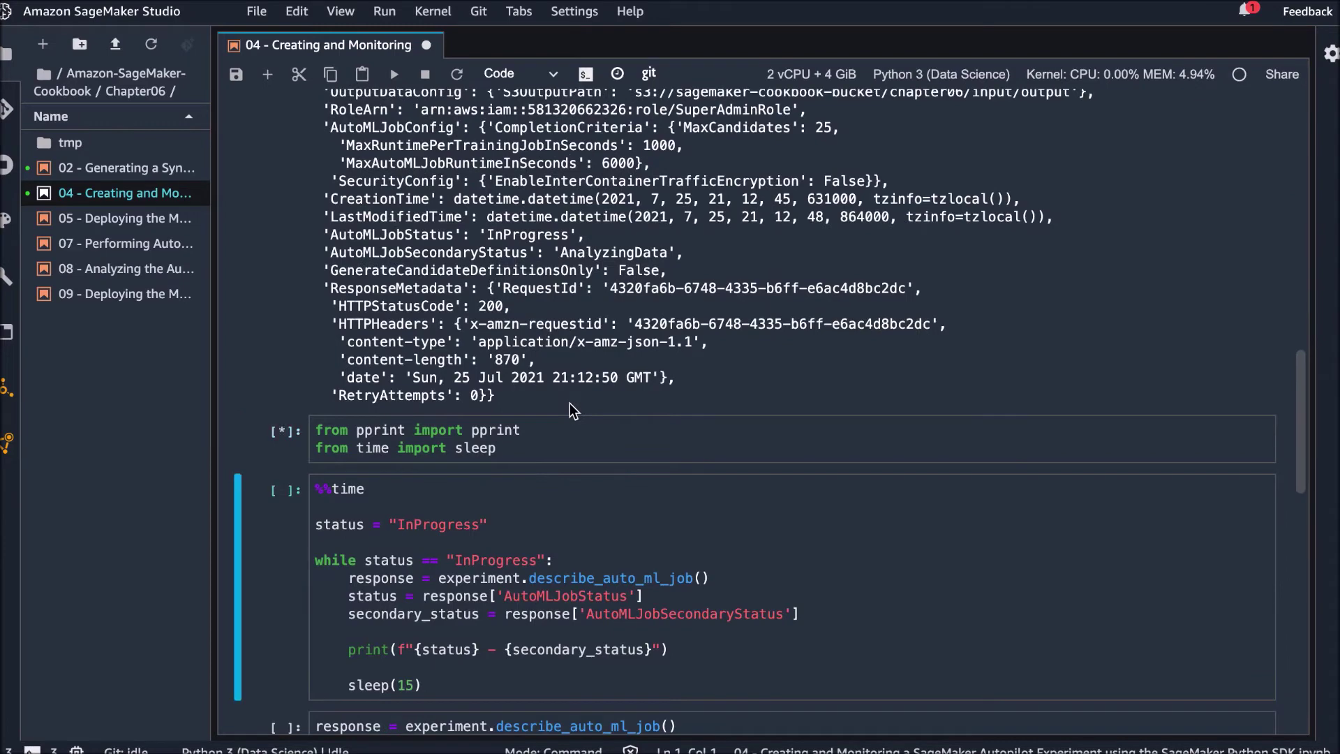
scroll(587, 349, "down", 3)
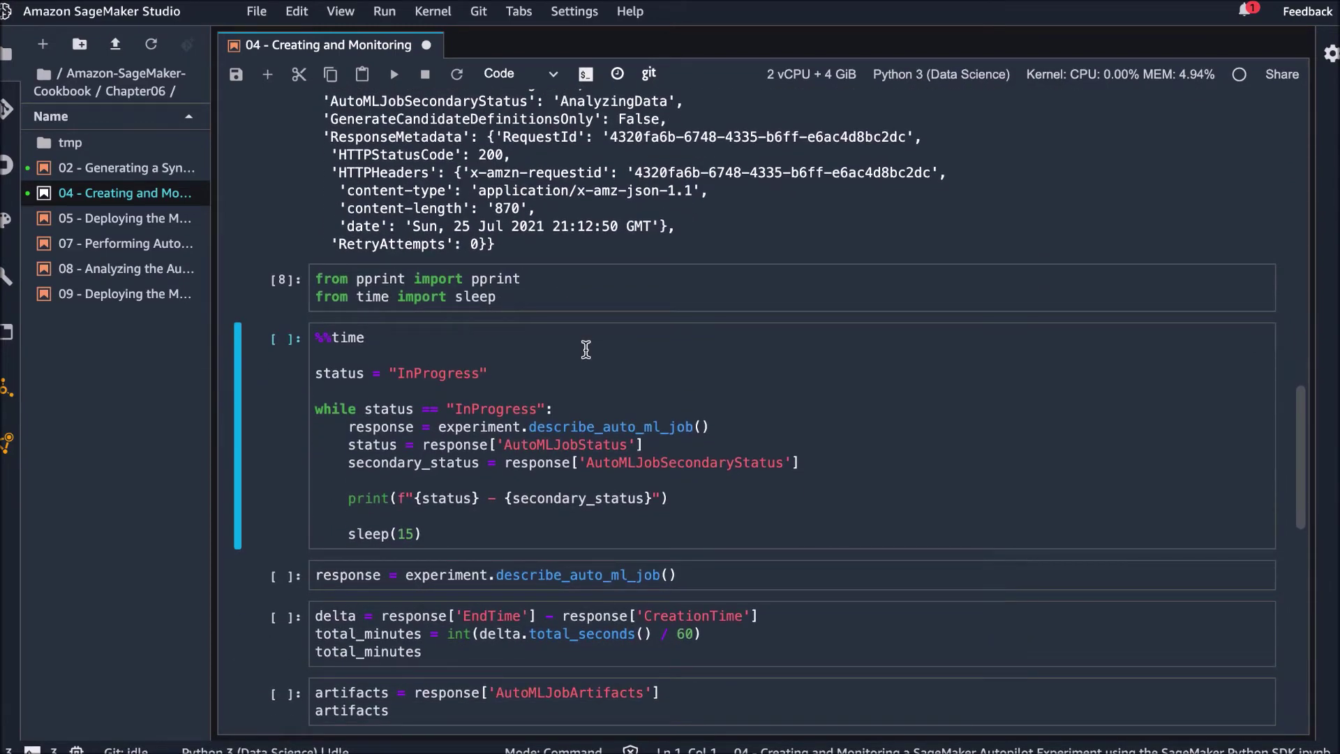
key("shift+Return")
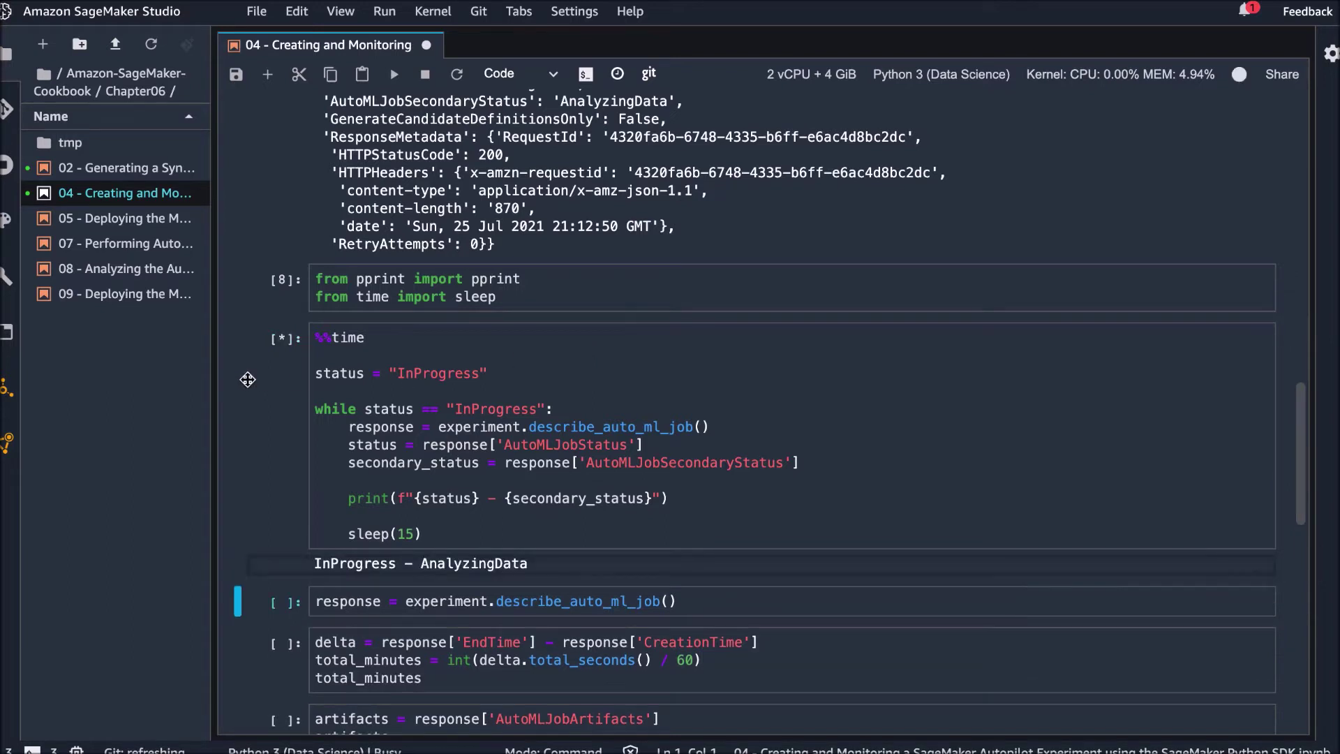
scroll(251, 381, "down", 2)
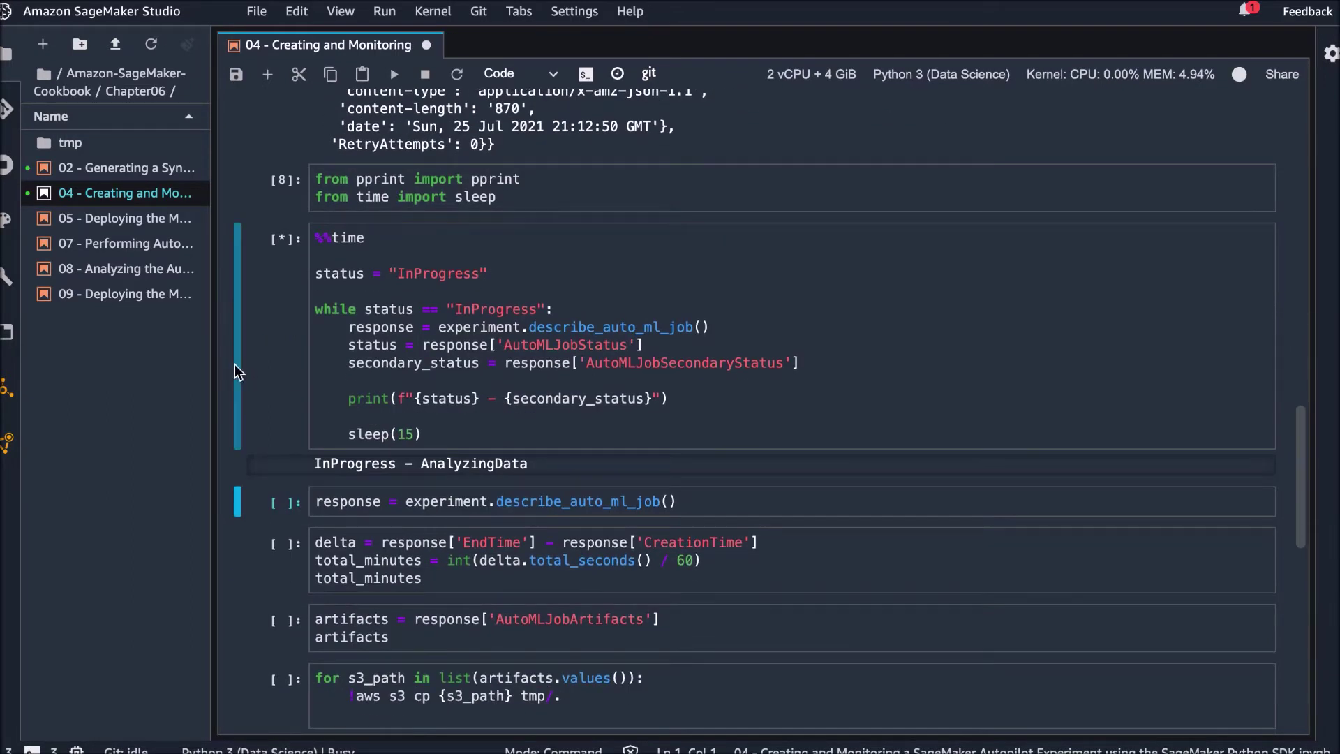